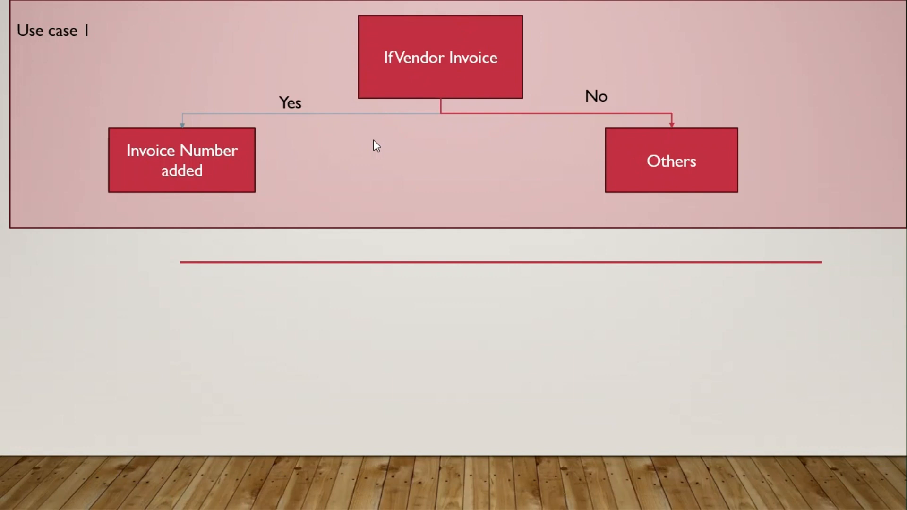
- Reveal Use case 2: Delhi, Noida and Gurugram map to North; Mumbai, Pune, Silvassa and Nagpur map to West
left_click(373, 140)
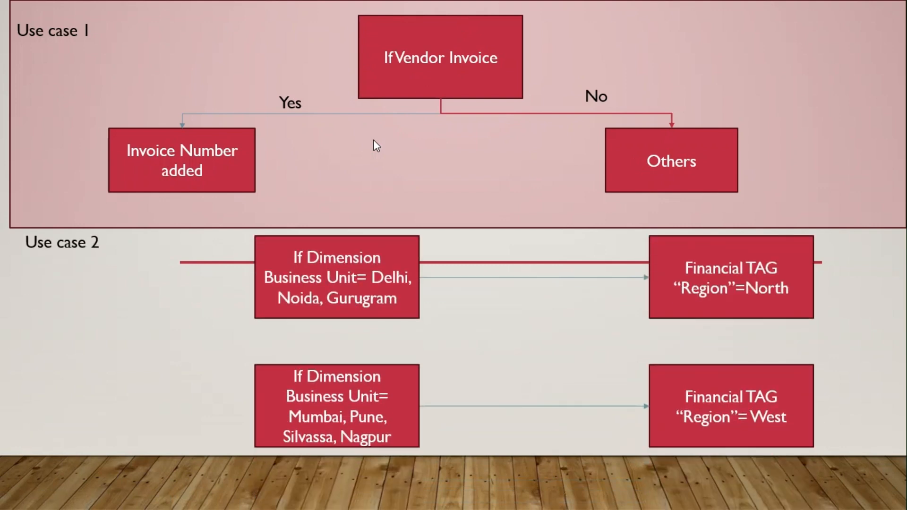
- Step the slide animation forward, then back to the completed use-case slide
key("Right")
key("Right")
key("Left")
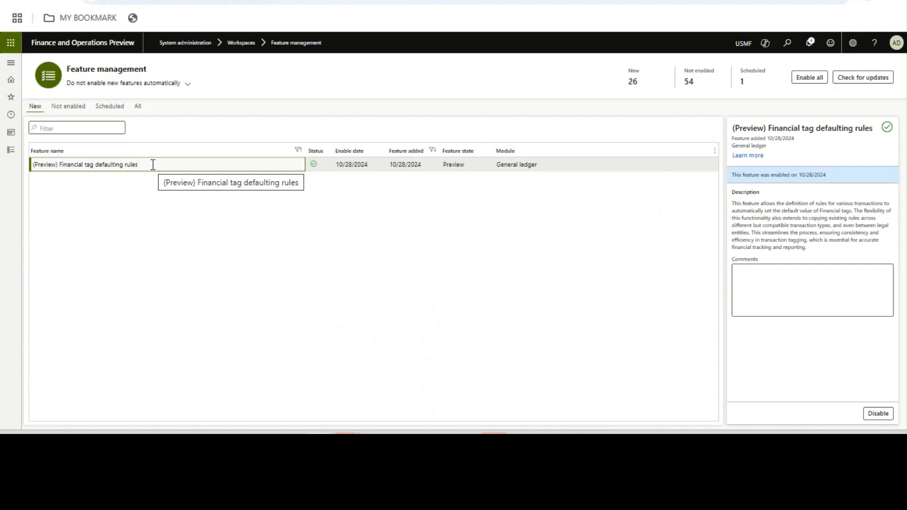
- Go to General ledger > Chart of accounts > Financial tags > Financial tag rules
left_click(7, 151)
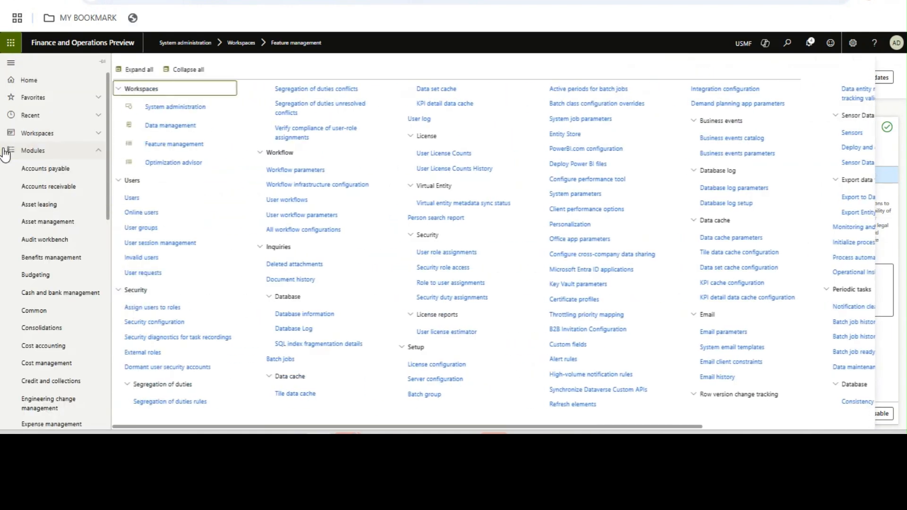
left_click_drag(108, 189, 114, 331)
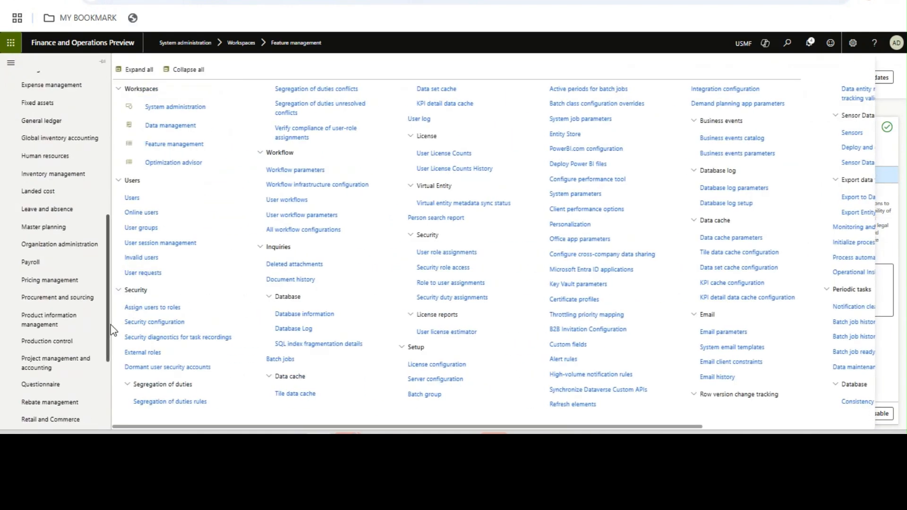
left_click(52, 125)
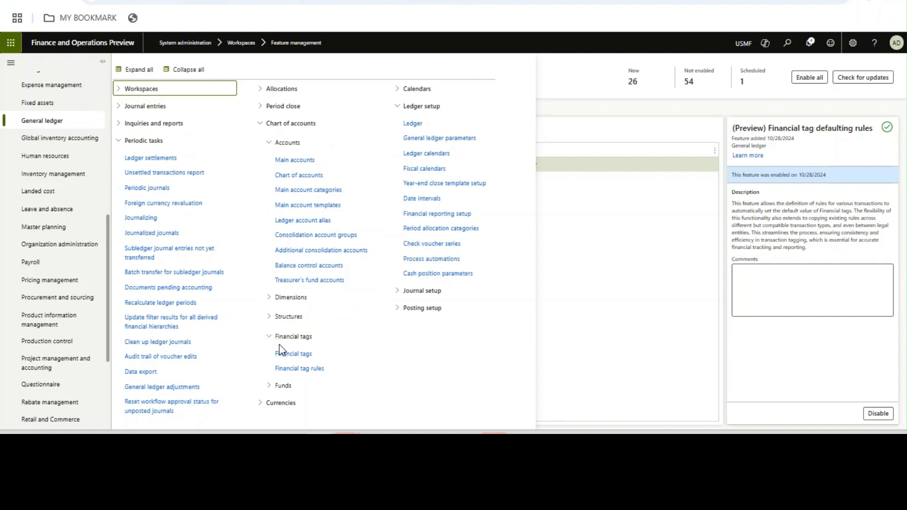
left_click(291, 373)
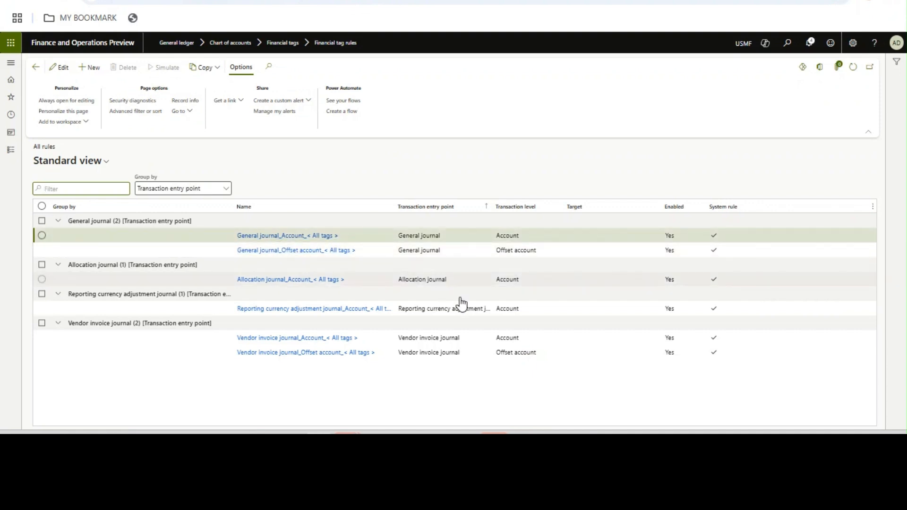
left_click(523, 360)
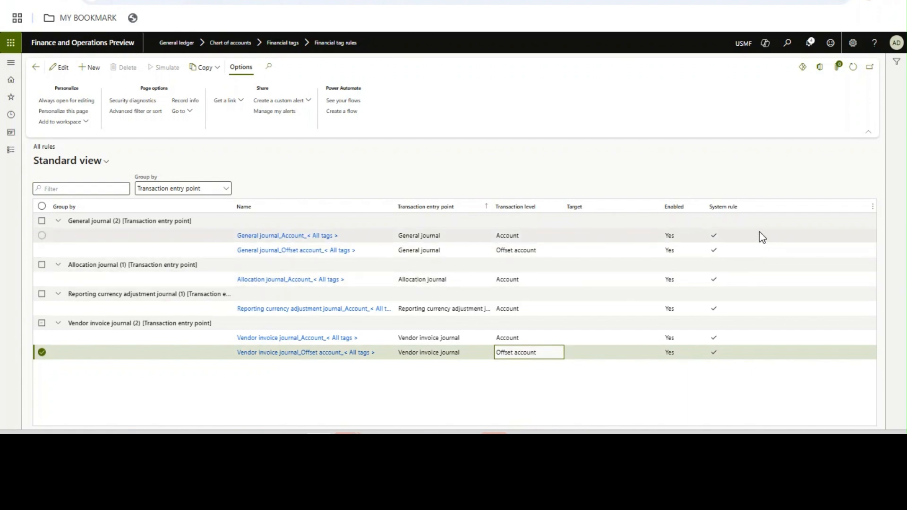
left_click(718, 351)
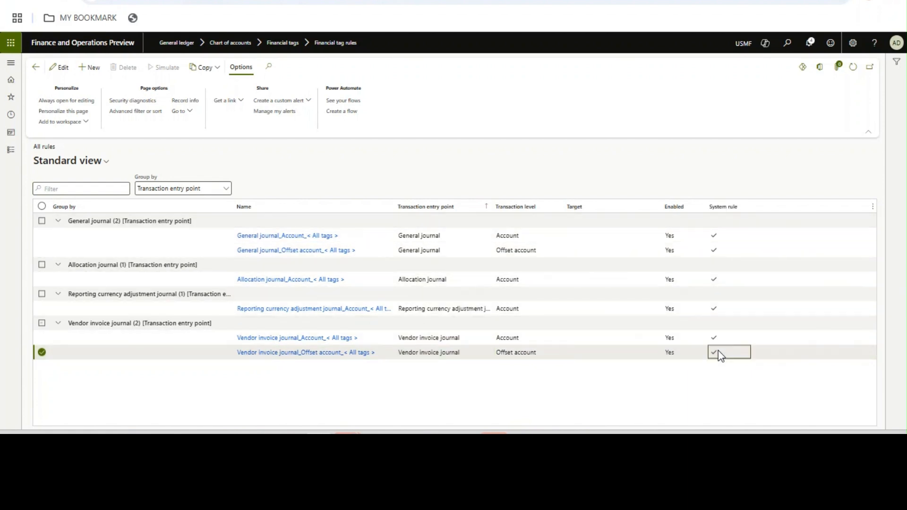
left_click(520, 313)
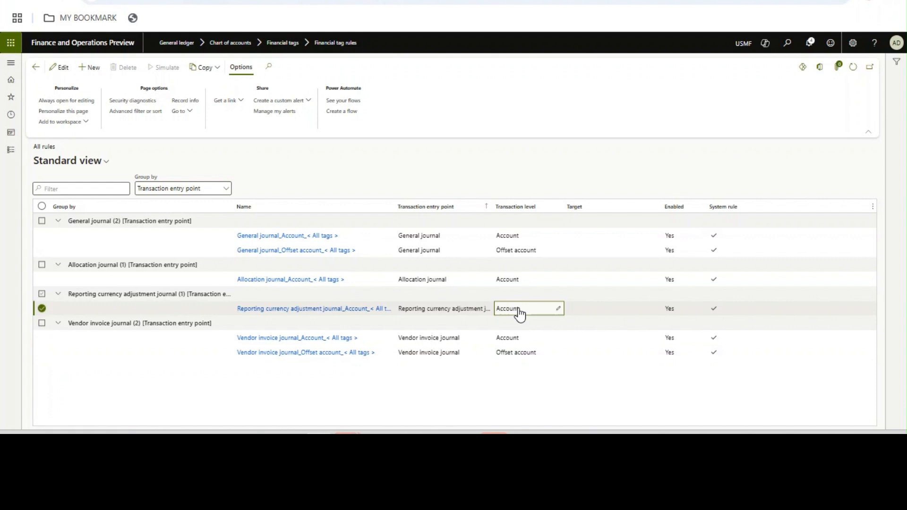
left_click(540, 282)
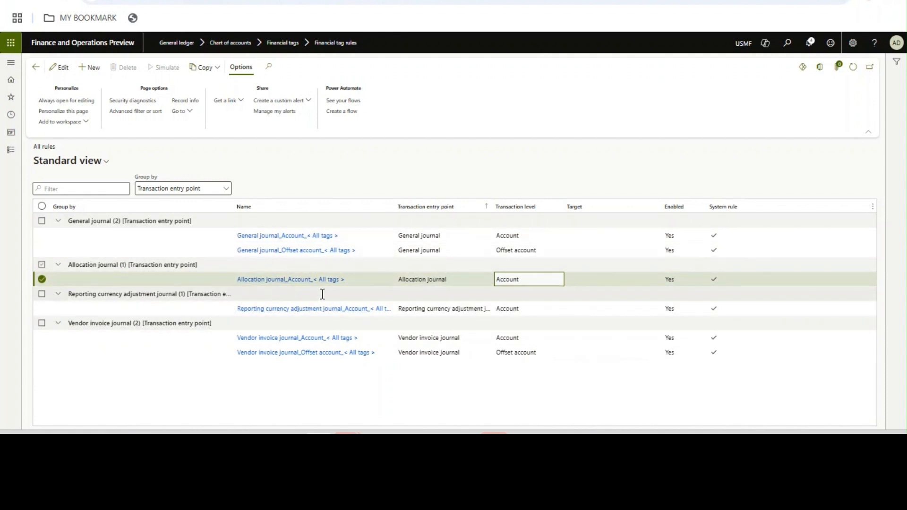
left_click(520, 354)
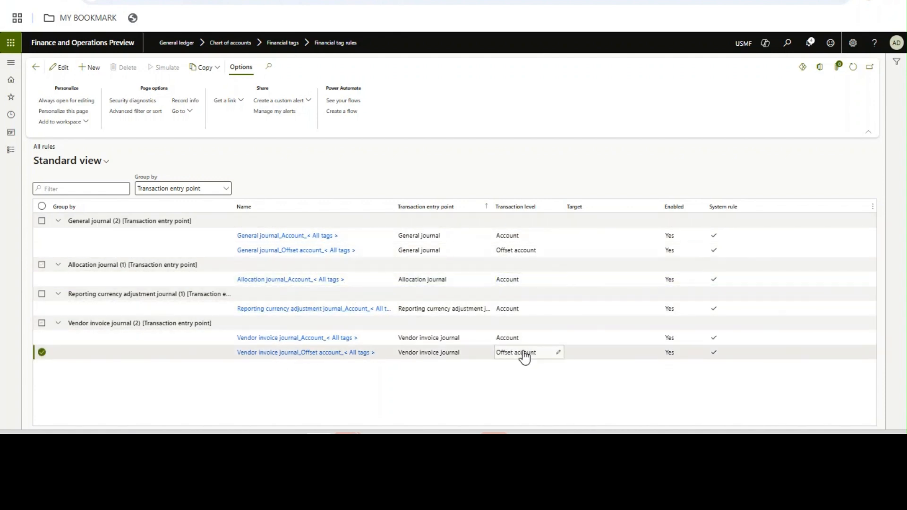
left_click(385, 165)
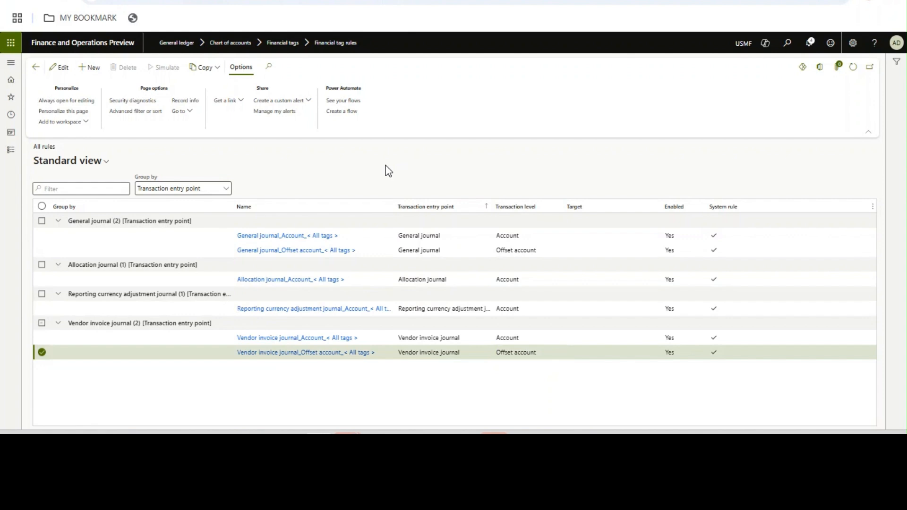
- Create a new rule for General journal at Account level, targeting the Invoice tag
left_click(93, 70)
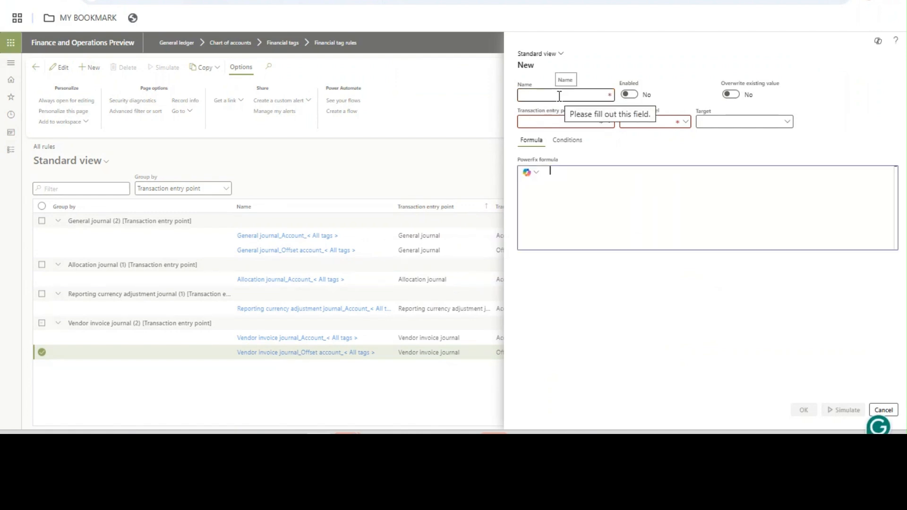
left_click(551, 125)
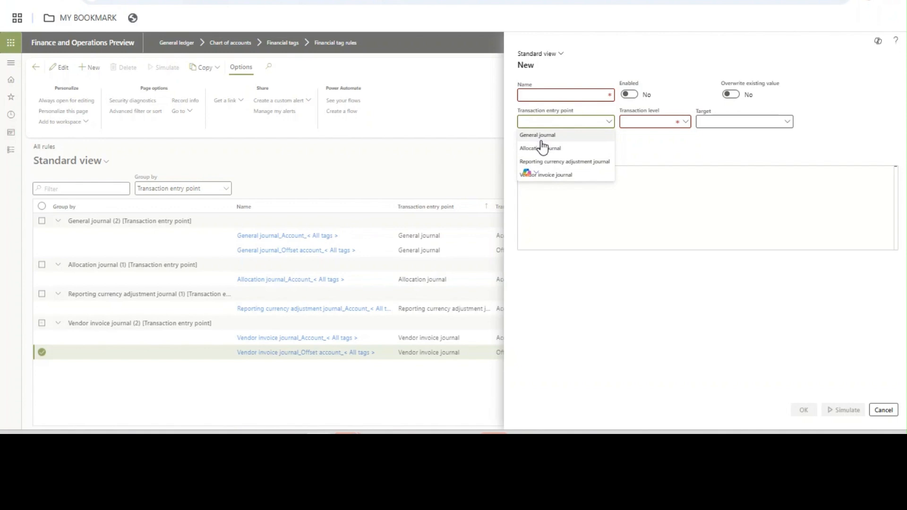
left_click(576, 137)
left_click(686, 124)
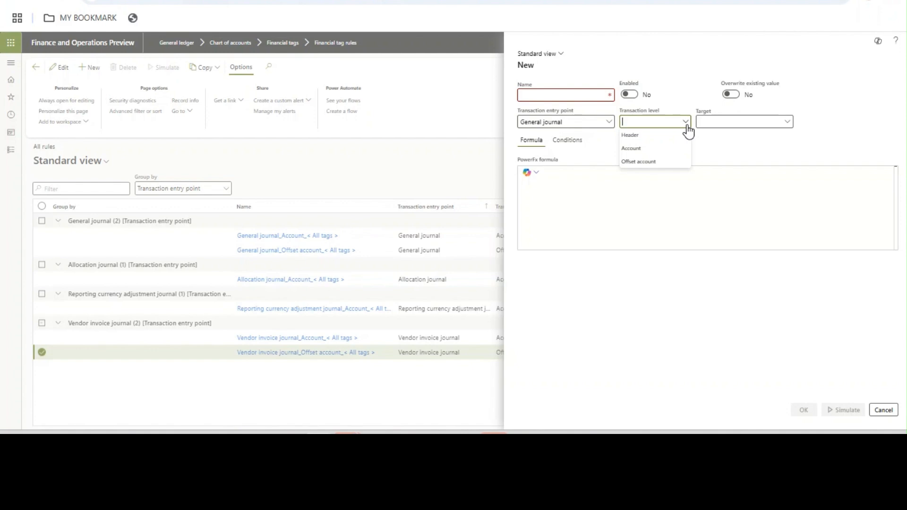
left_click(648, 149)
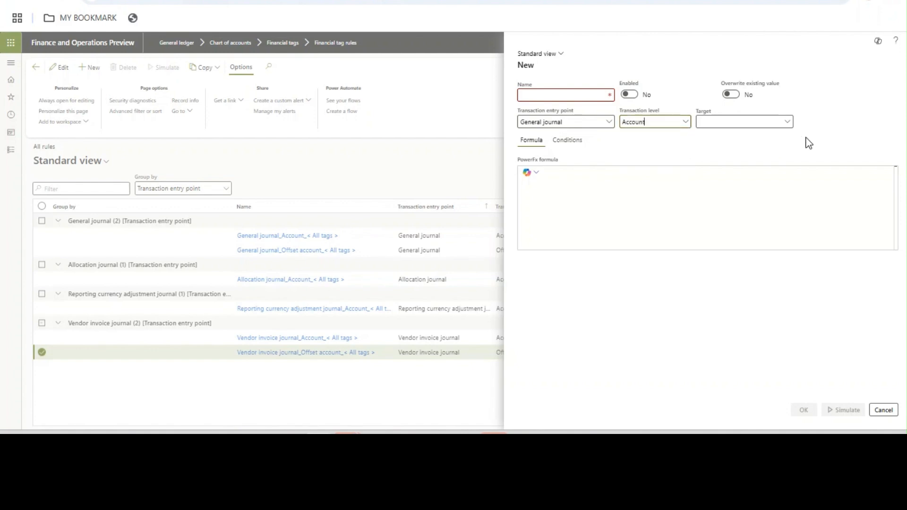
left_click(787, 124)
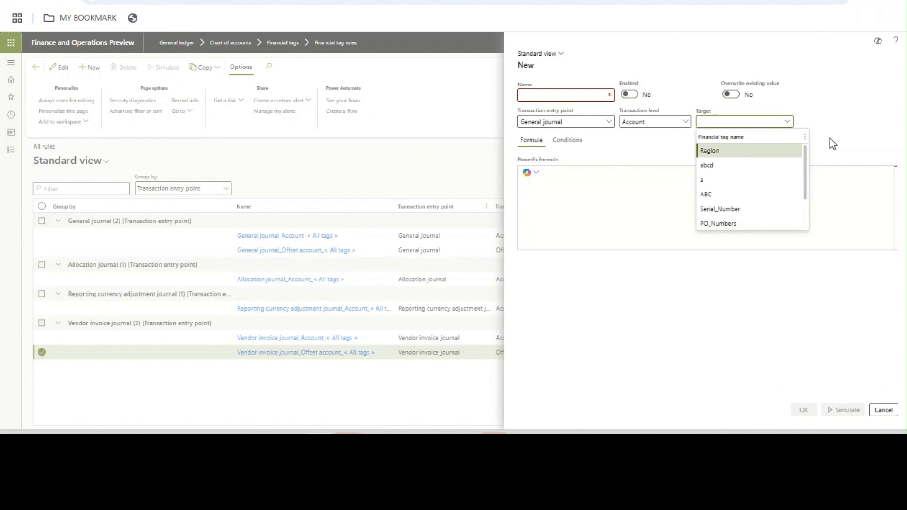
left_click_drag(807, 173, 803, 205)
left_click(741, 214)
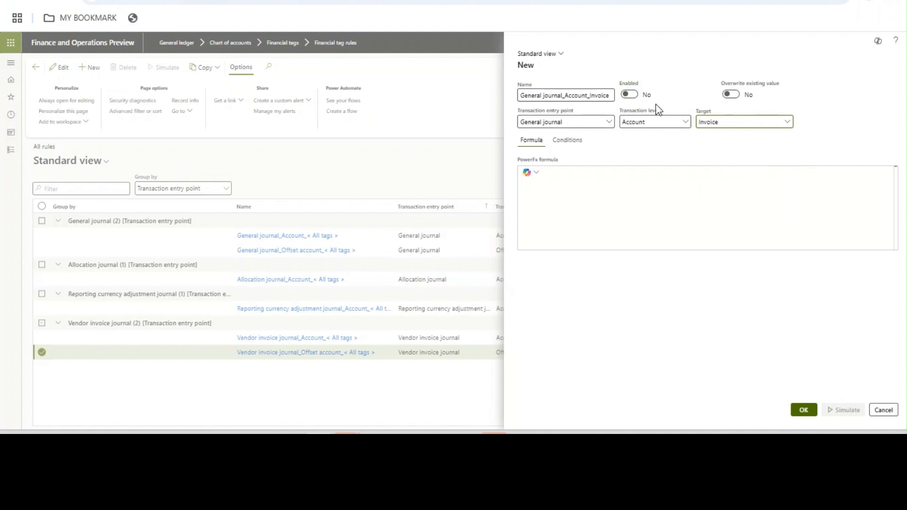
- Turn on Enabled and Overwrite existing value, then move to the rule's conditions
left_click(634, 94)
left_click(730, 94)
left_click(661, 235)
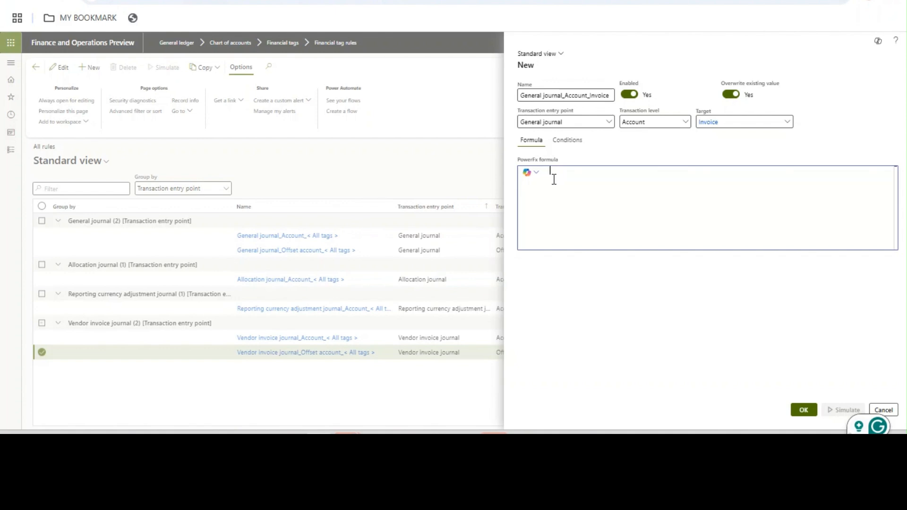
left_click(574, 143)
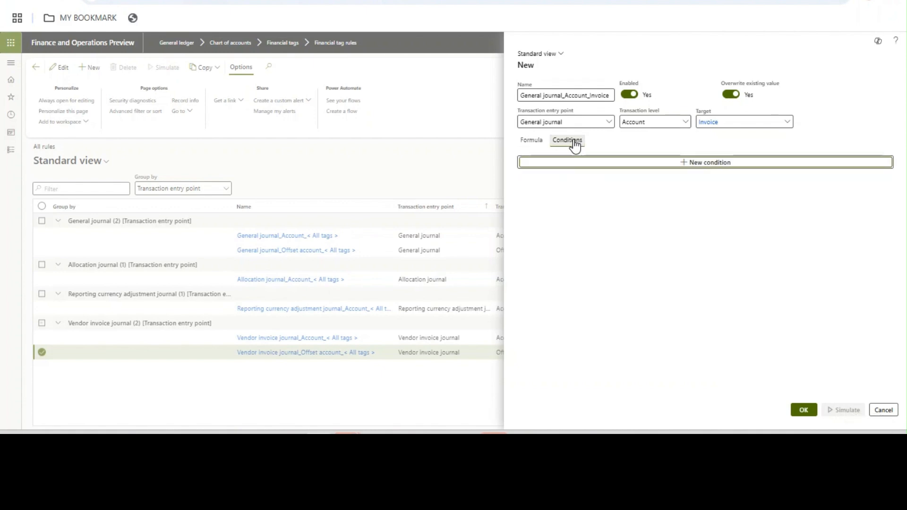
- Add a condition: if Account type is Vendor, set the tag to Invoice
left_click(606, 165)
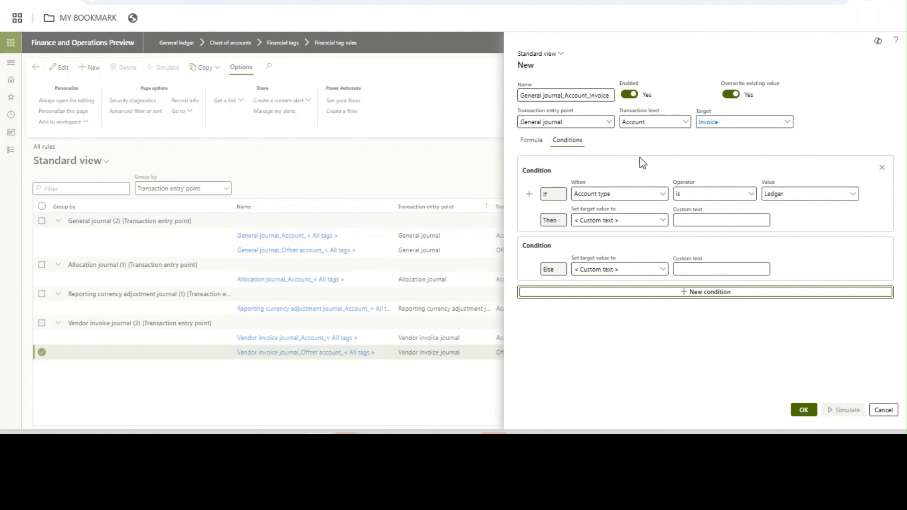
left_click(751, 195)
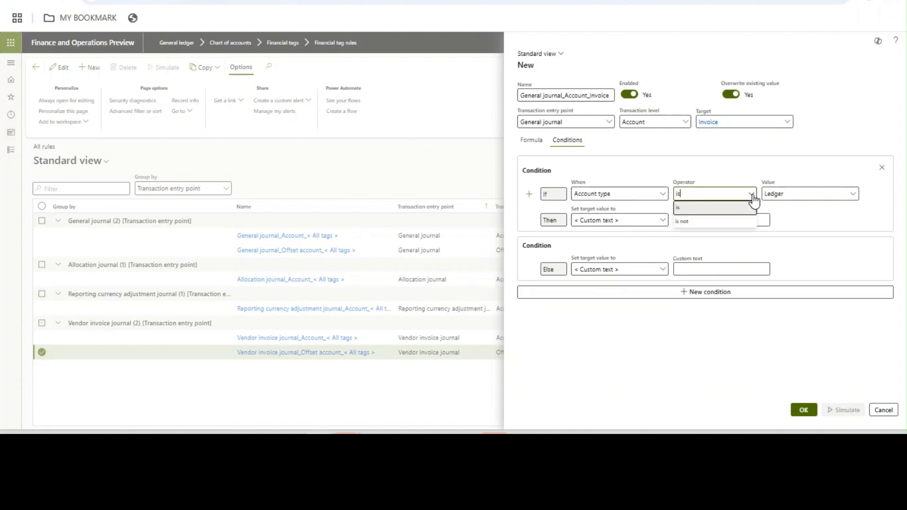
left_click(789, 195)
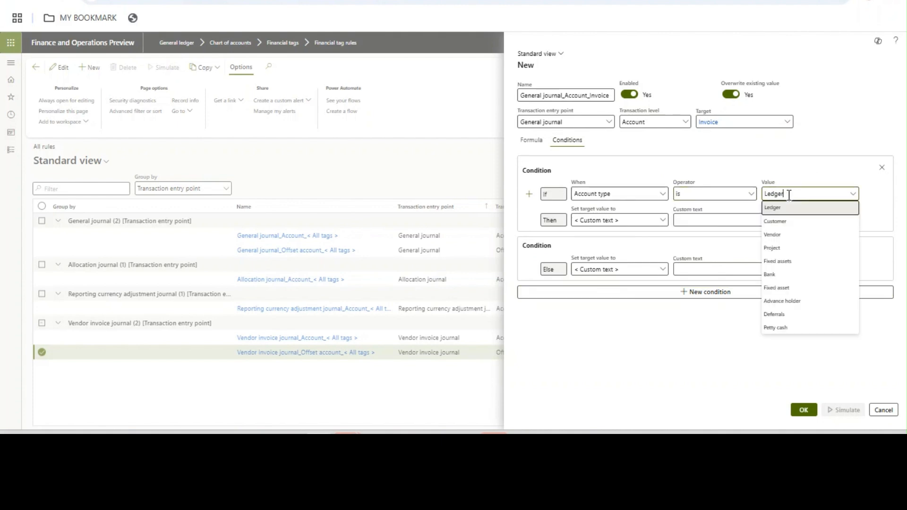
left_click(780, 235)
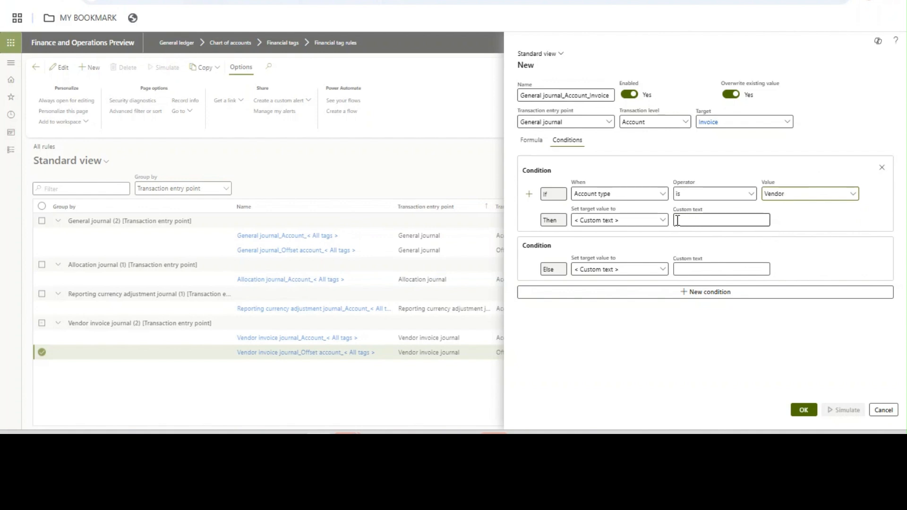
left_click(663, 220)
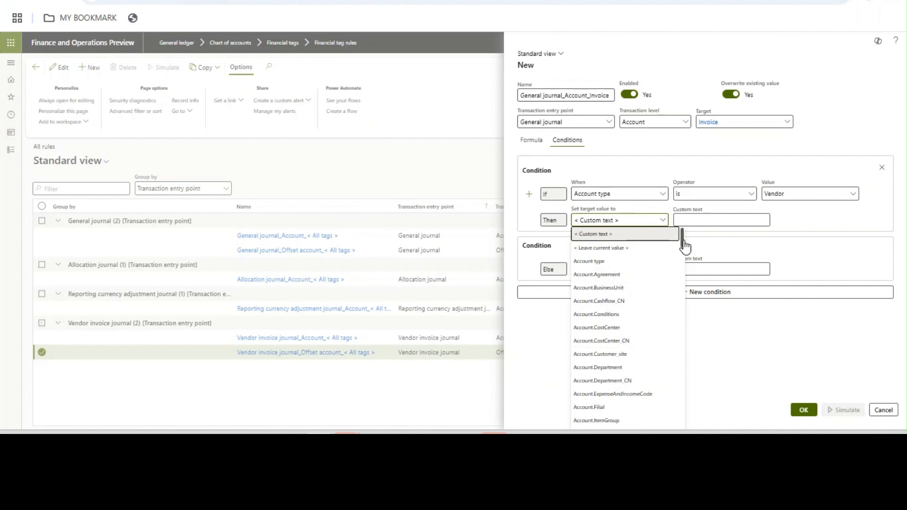
left_click_drag(683, 244, 675, 328)
left_click(616, 373)
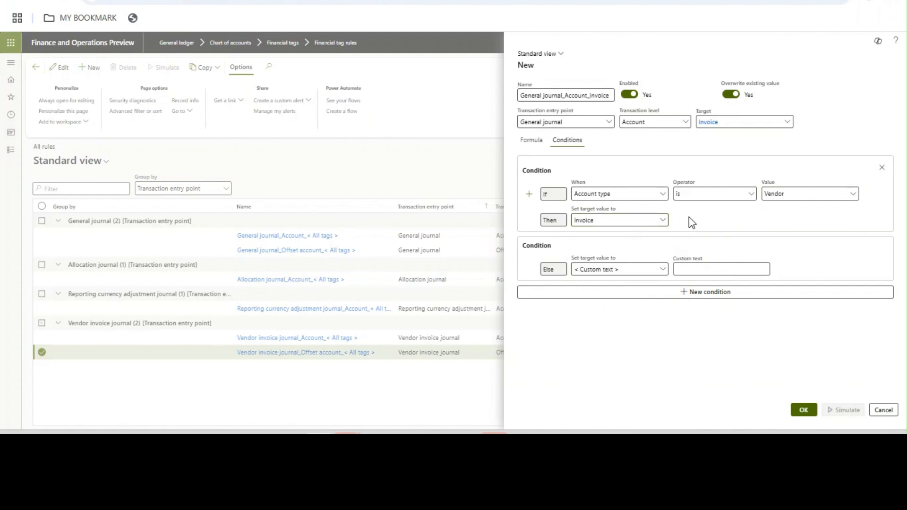
- Set the Else value to the custom text 'Others' and save the rule
left_click(718, 124)
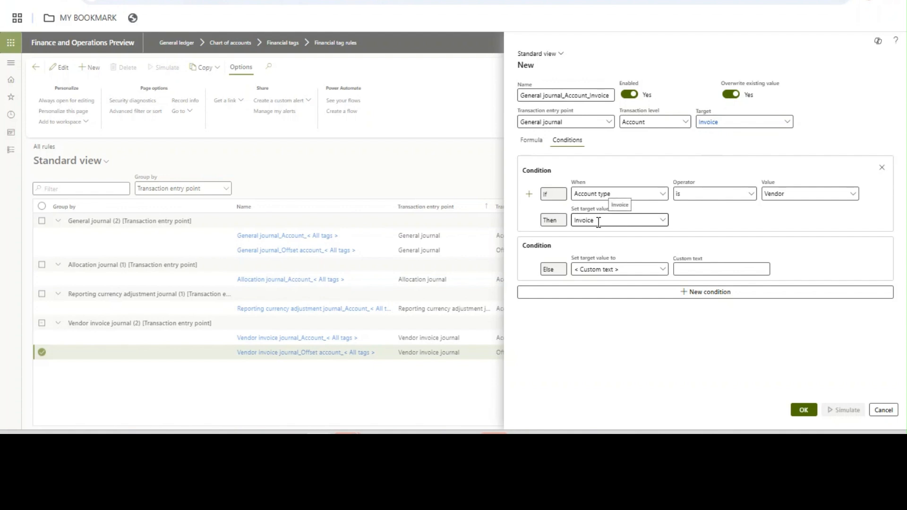
left_click(701, 274)
type("Others")
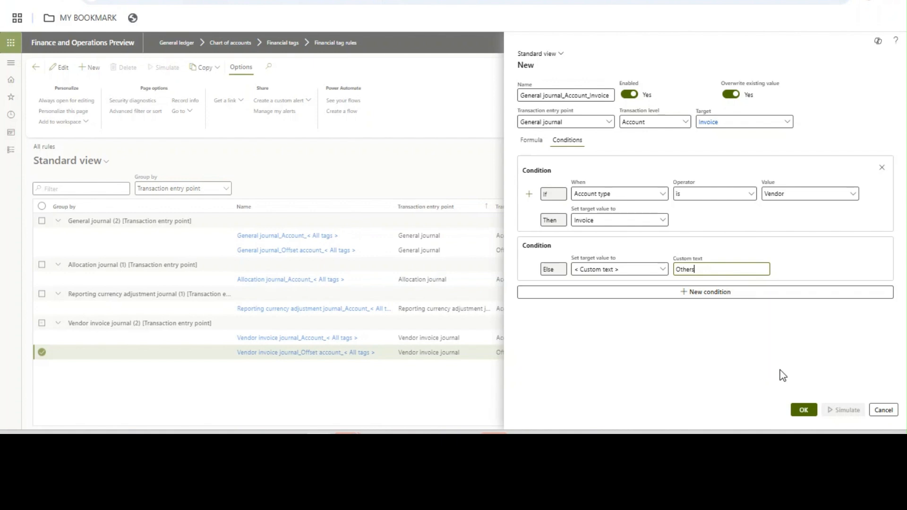
left_click(806, 414)
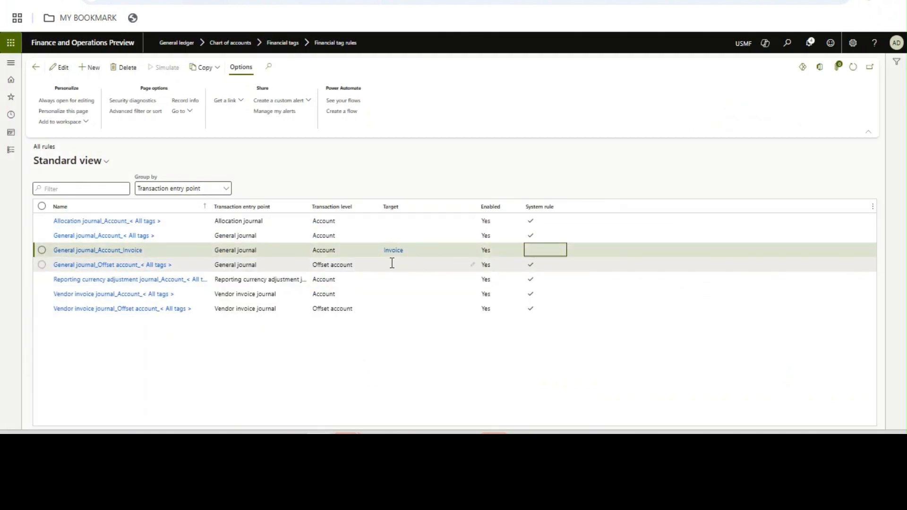
- Save the rules list and reopen General journal_Account_Invoice to show its PowerFx formula
left_click(257, 251)
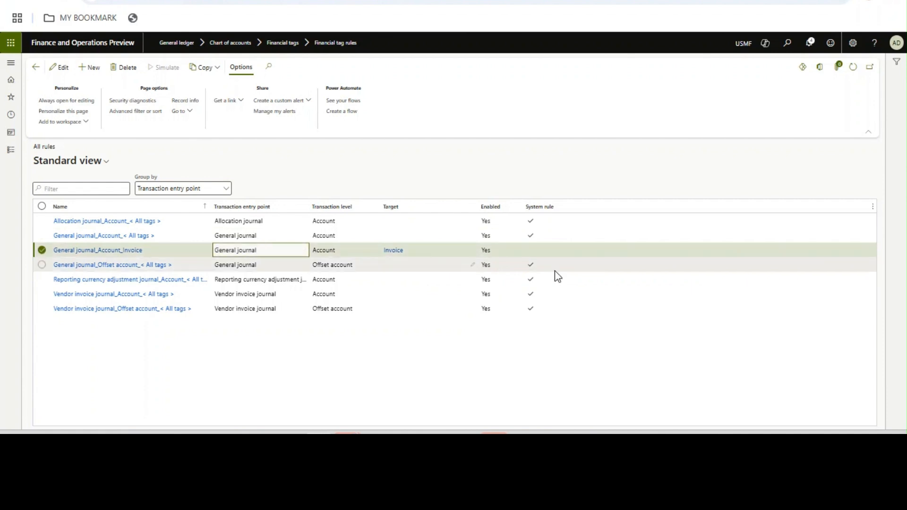
left_click(535, 254)
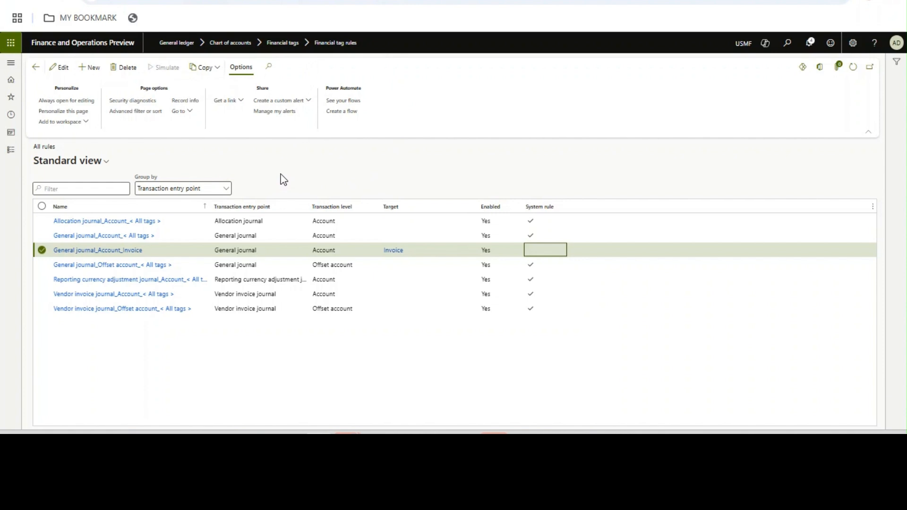
left_click(60, 68)
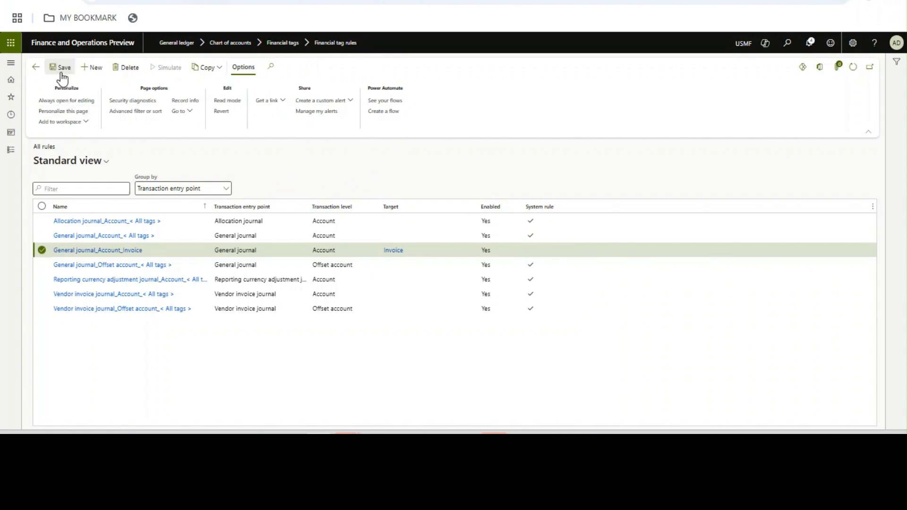
left_click(60, 67)
left_click(104, 254)
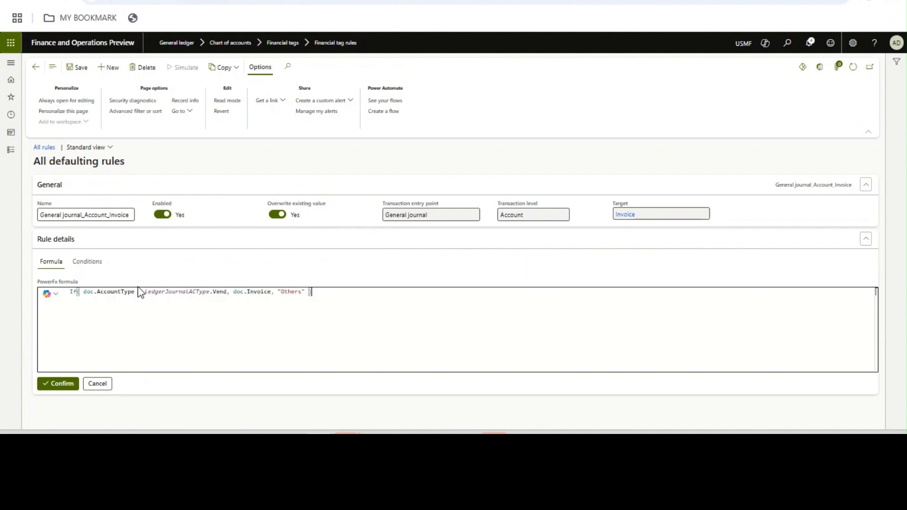
- Compare the rule's Conditions with its formula If(AccountType = Vend, Invoice, "Others"), then return to the list
left_click(94, 268)
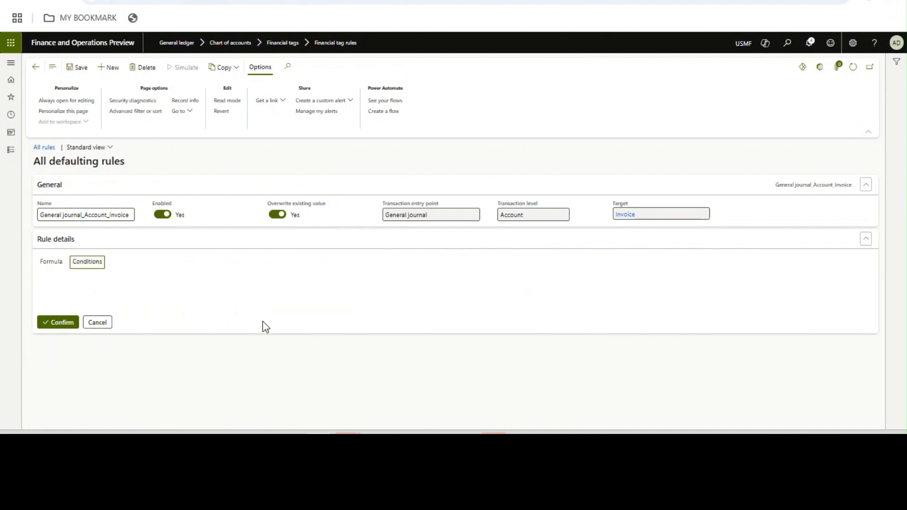
left_click(57, 263)
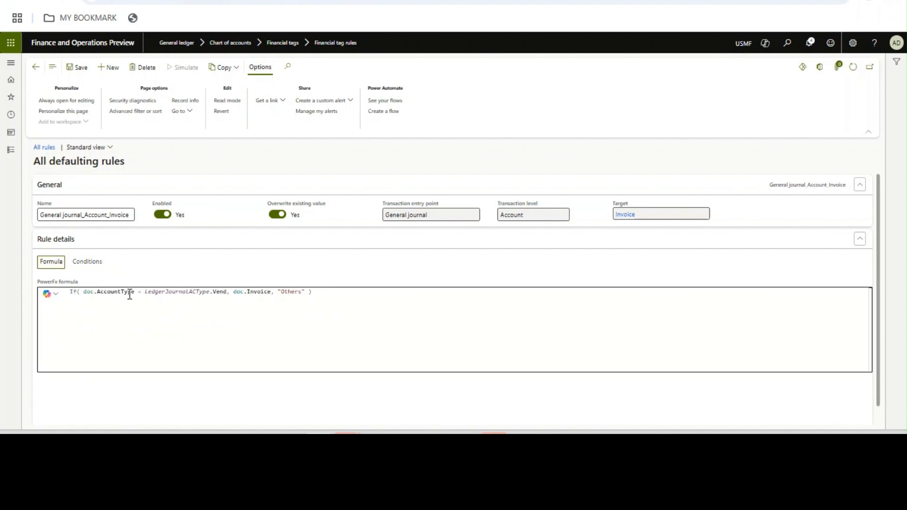
left_click(320, 293)
left_click(92, 262)
left_click(49, 270)
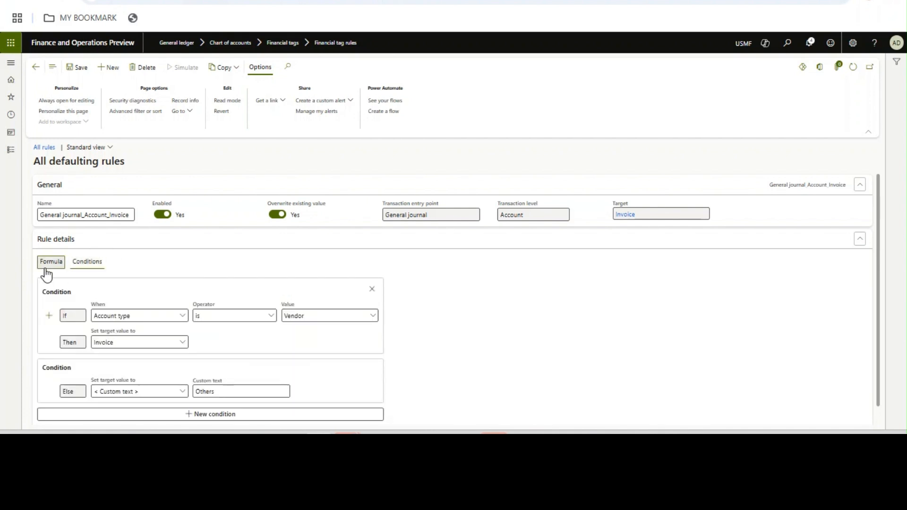
left_click(339, 300)
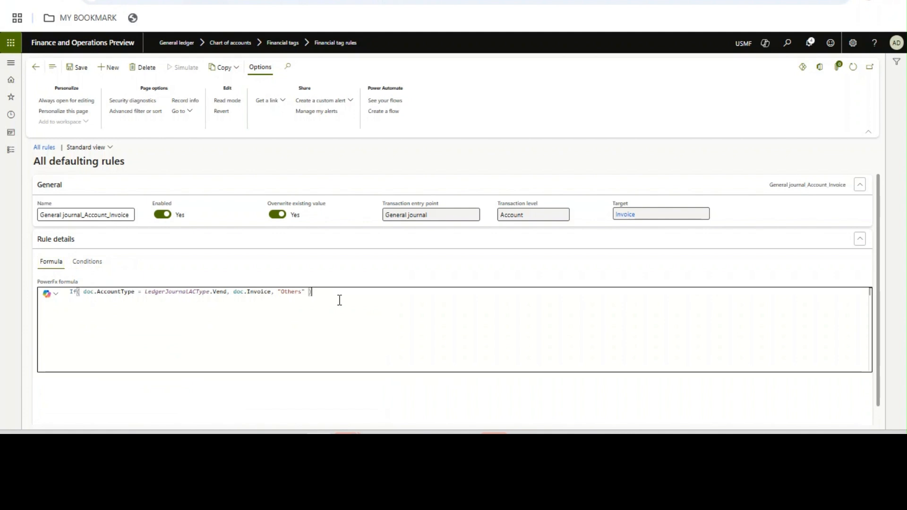
left_click(37, 69)
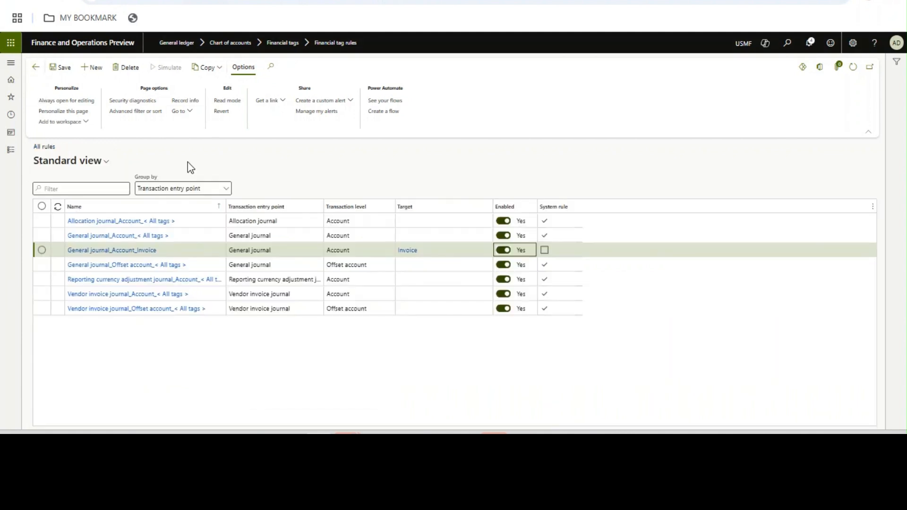
- Open General ledger > Journal entries > General journals
left_click(8, 160)
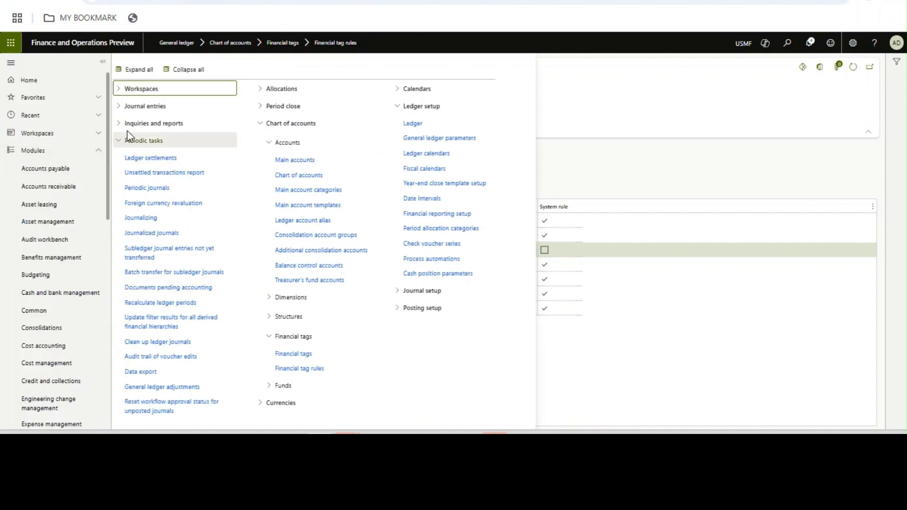
left_click(138, 111)
left_click(147, 125)
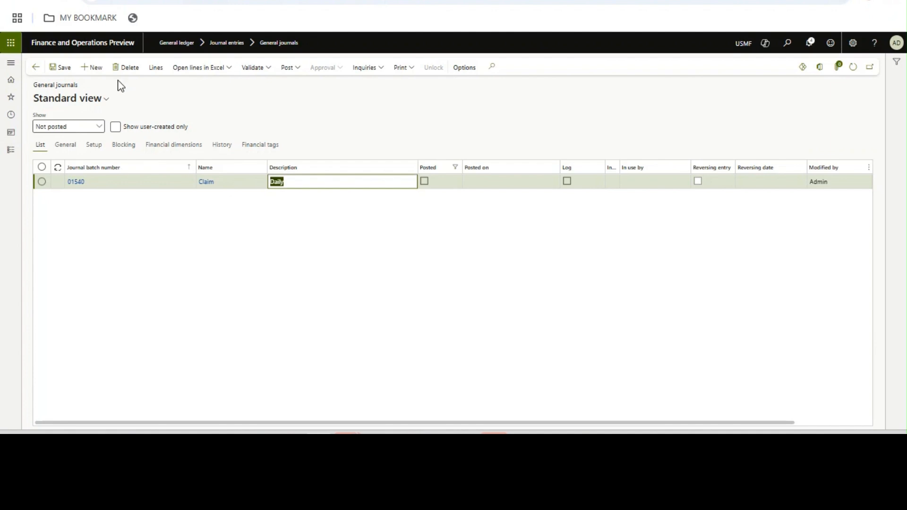
- Create a Claim general journal and confirm its ledger line's Invoice tag defaults to Others
left_click(93, 67)
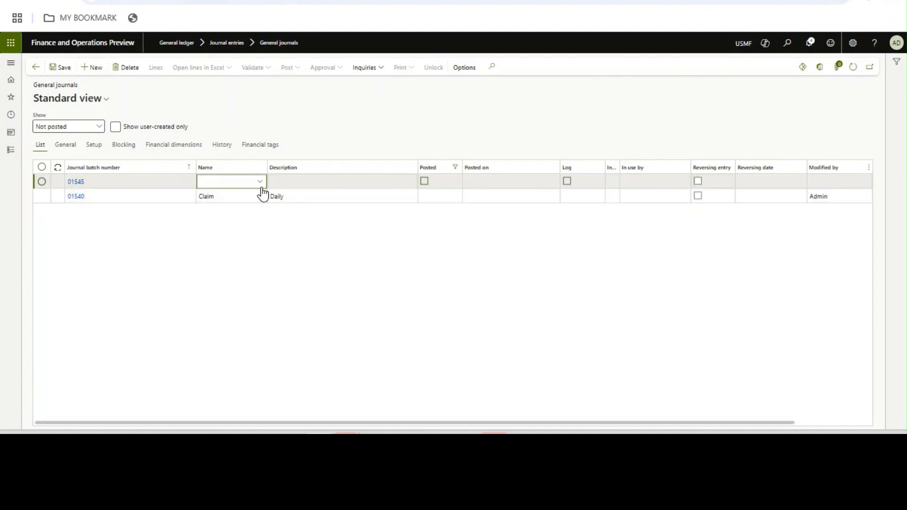
left_click(260, 182)
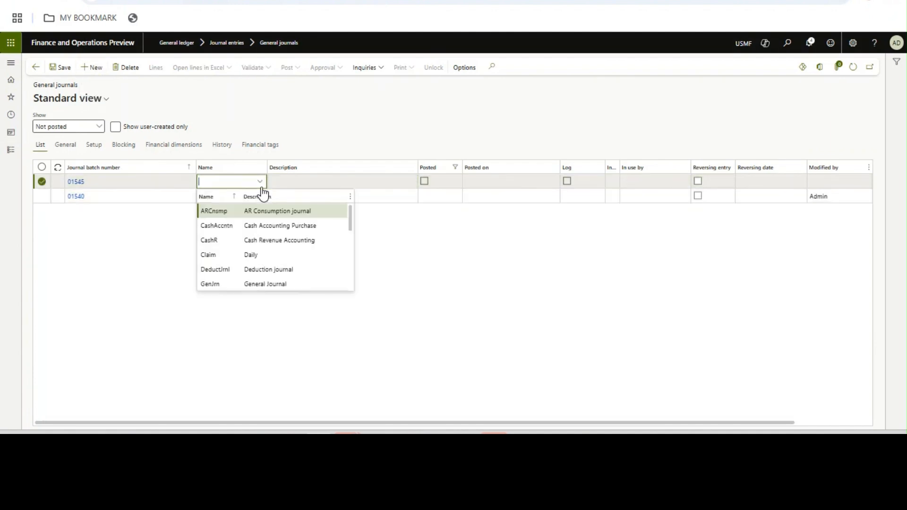
left_click(261, 257)
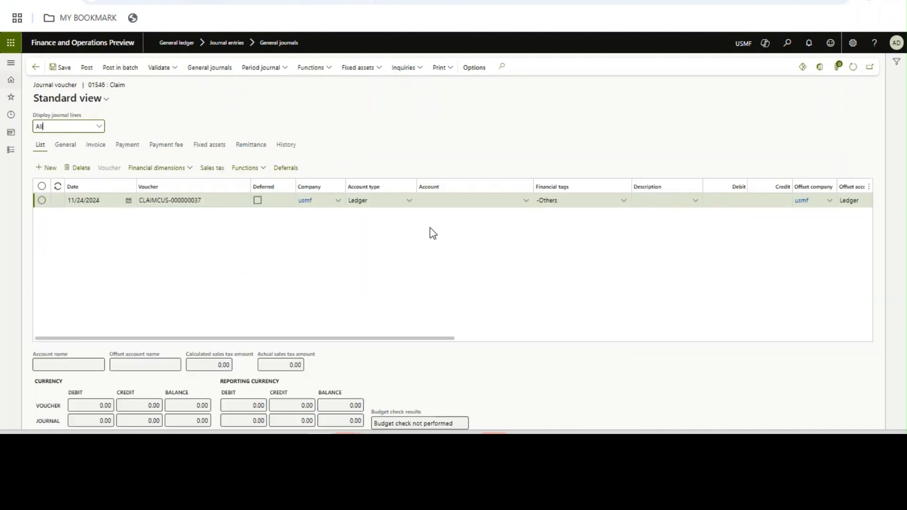
left_click(623, 203)
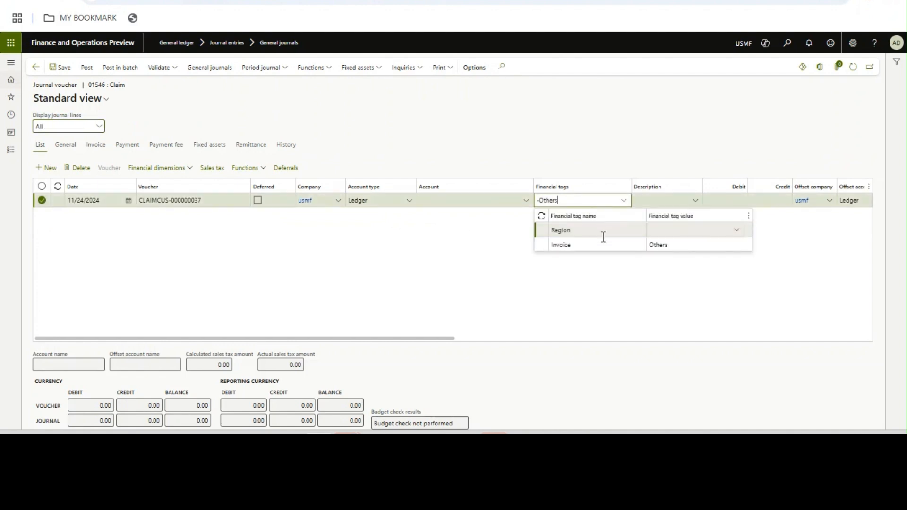
left_click(568, 130)
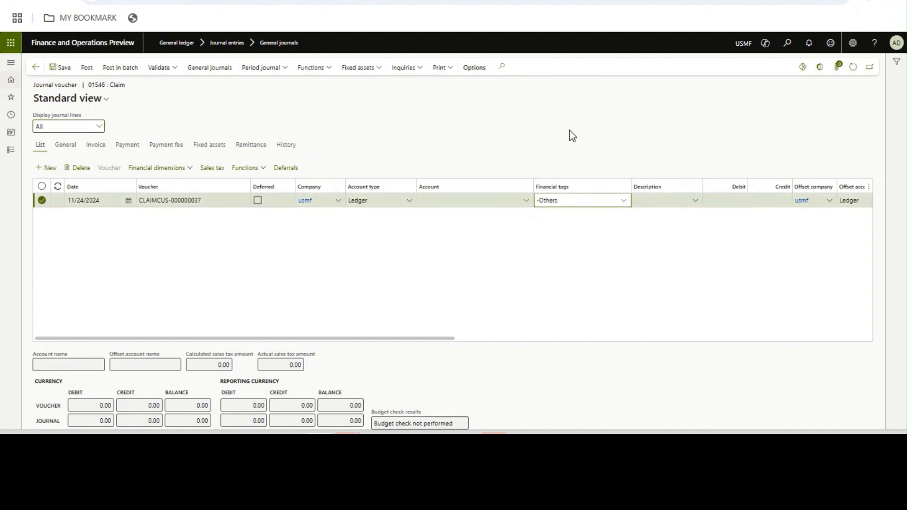
left_click(453, 198)
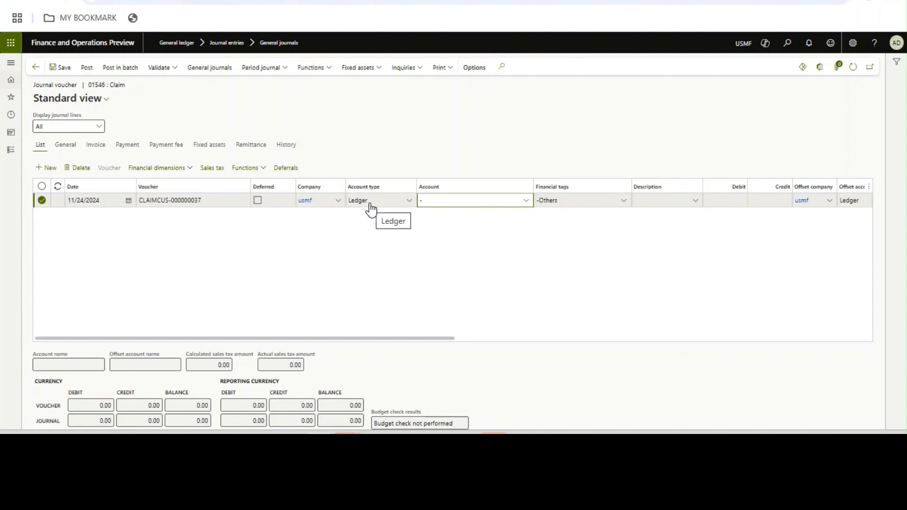
left_click(561, 204)
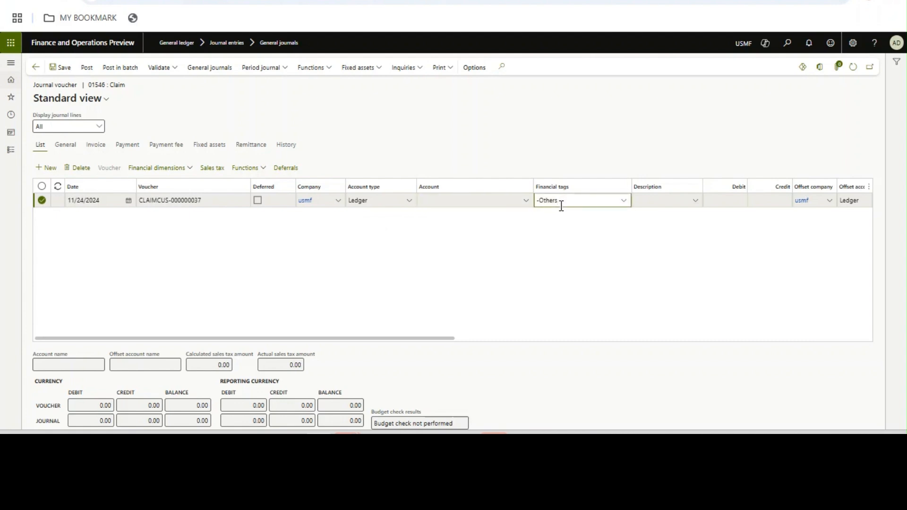
- Change the line to account type Vendor with vendor account 1002
left_click(527, 202)
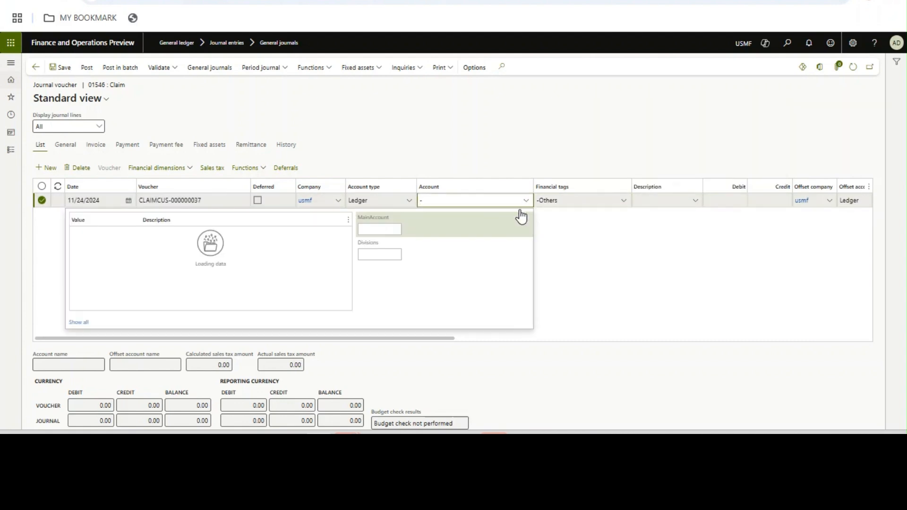
left_click(402, 206)
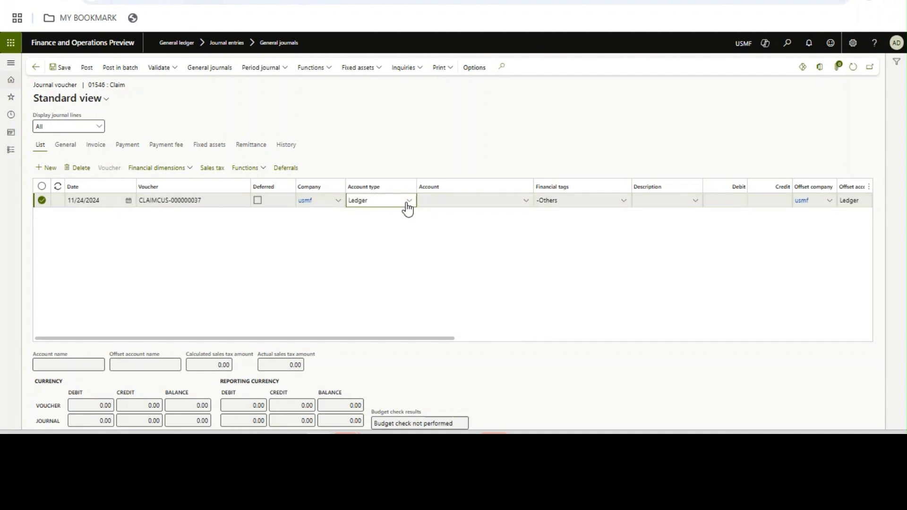
left_click(409, 207)
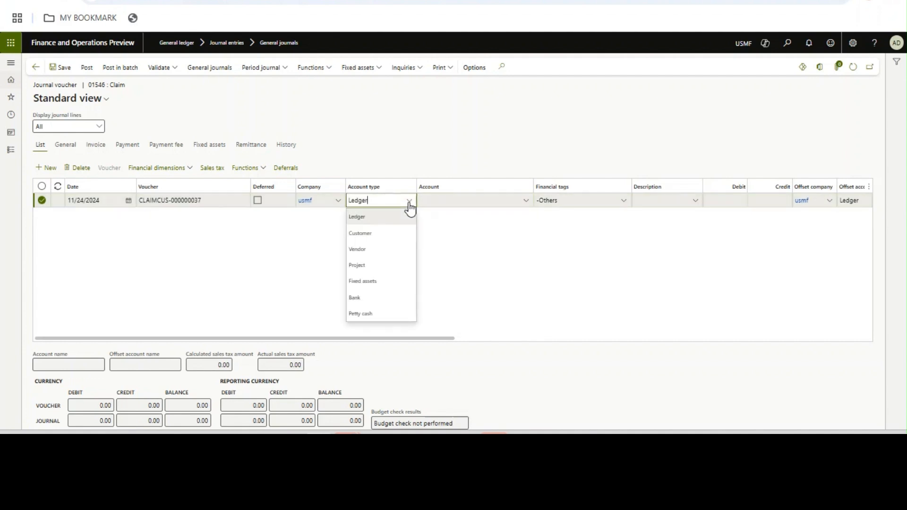
left_click(374, 249)
left_click(433, 200)
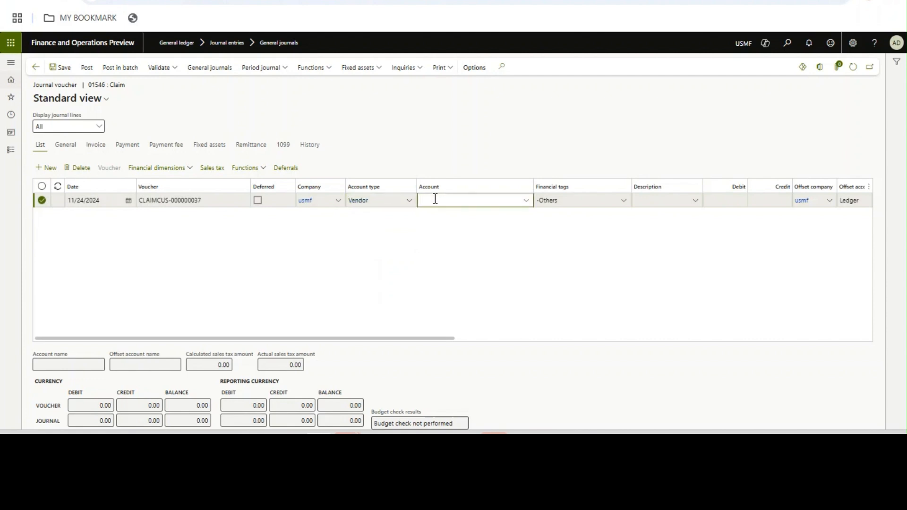
left_click(526, 202)
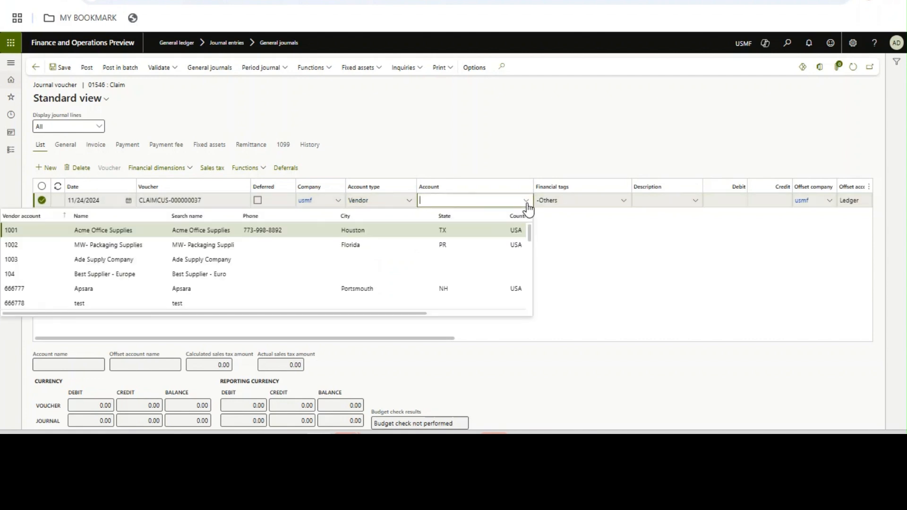
left_click(178, 246)
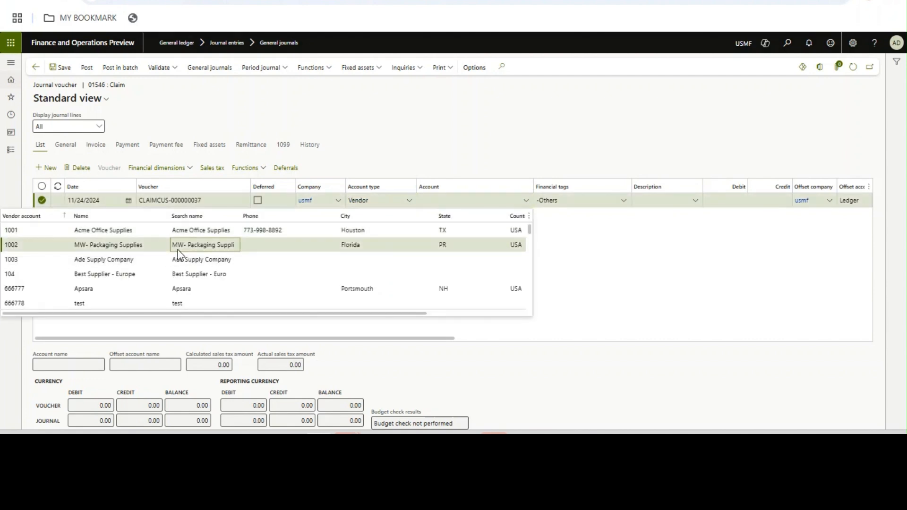
- Enter invoice TAG on the line, refresh, and confirm the financial tag reads TAG
left_click(96, 145)
left_click(151, 186)
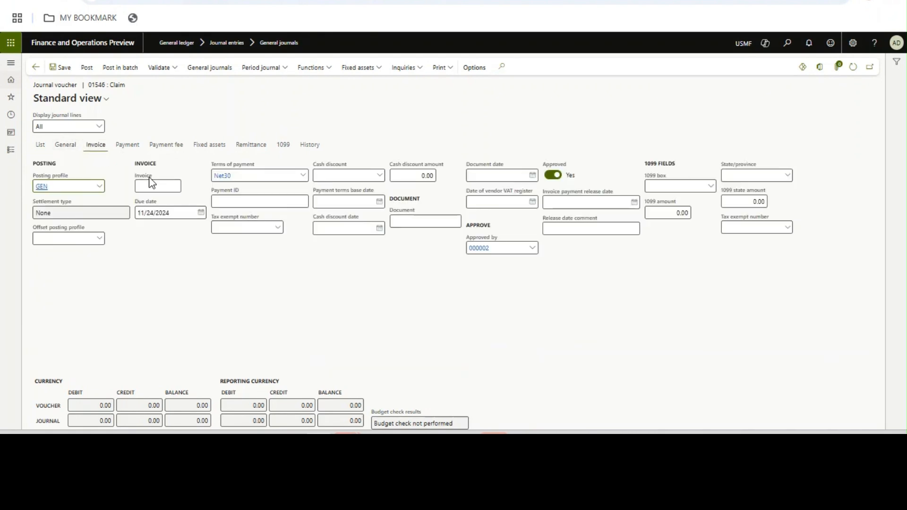
type("TAG")
key("Tab")
left_click(39, 150)
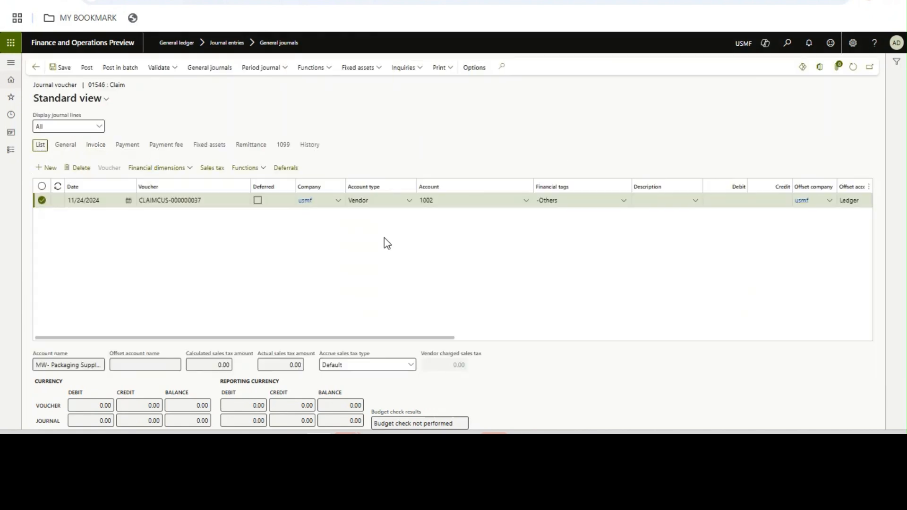
left_click(852, 67)
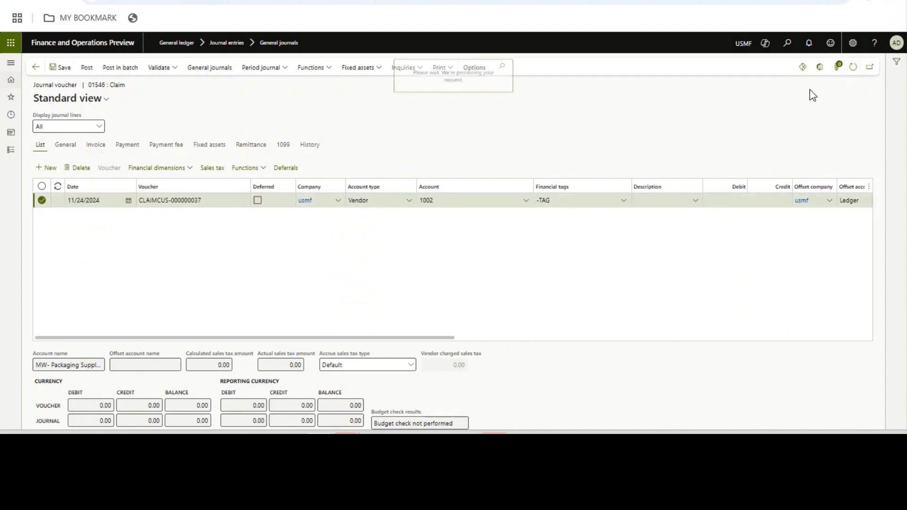
left_click(581, 203)
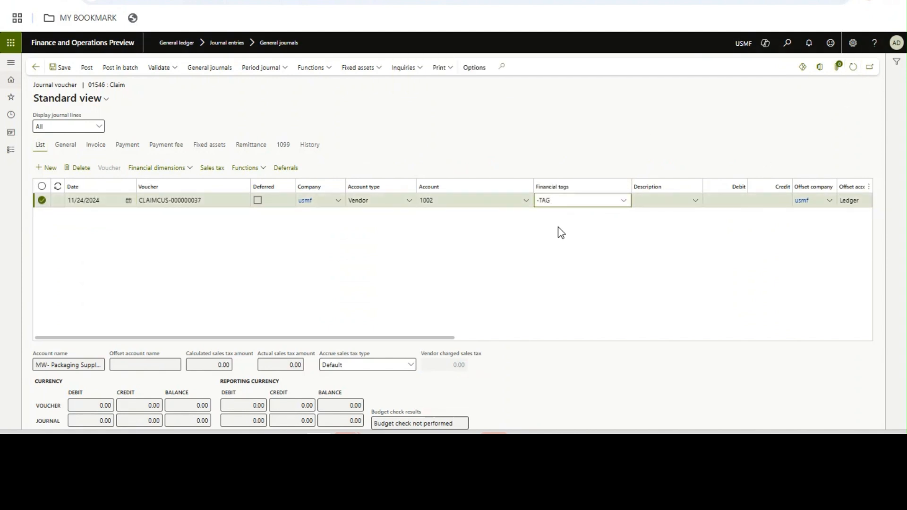
- Extend the invoice number to TAG123, save the line, and refresh the journal
left_click(99, 146)
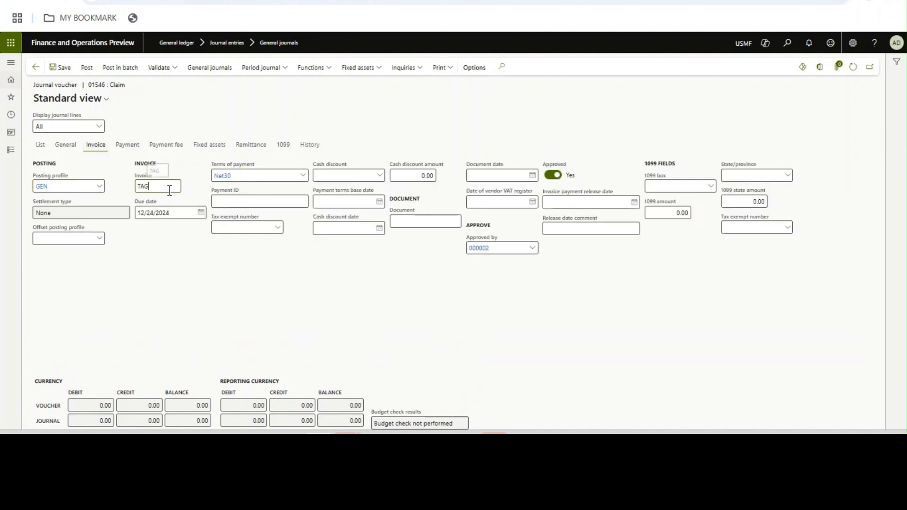
type("23")
key("Tab")
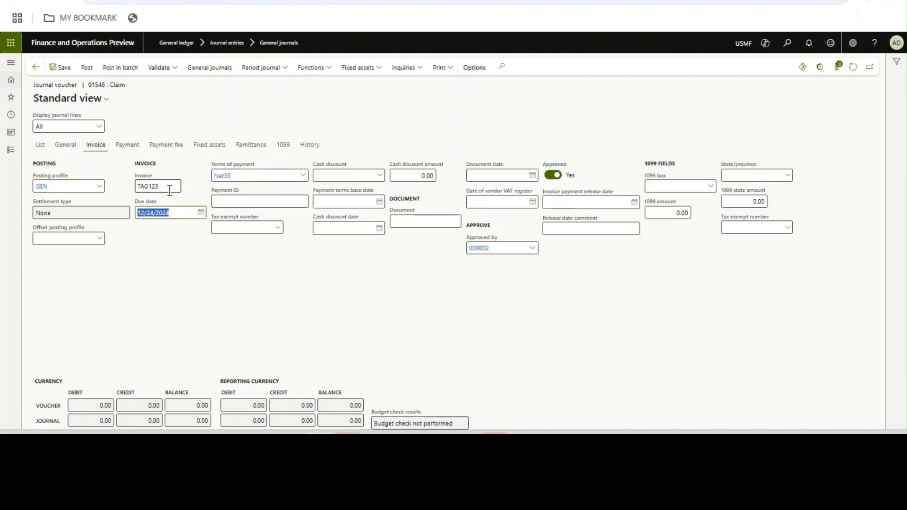
left_click(61, 67)
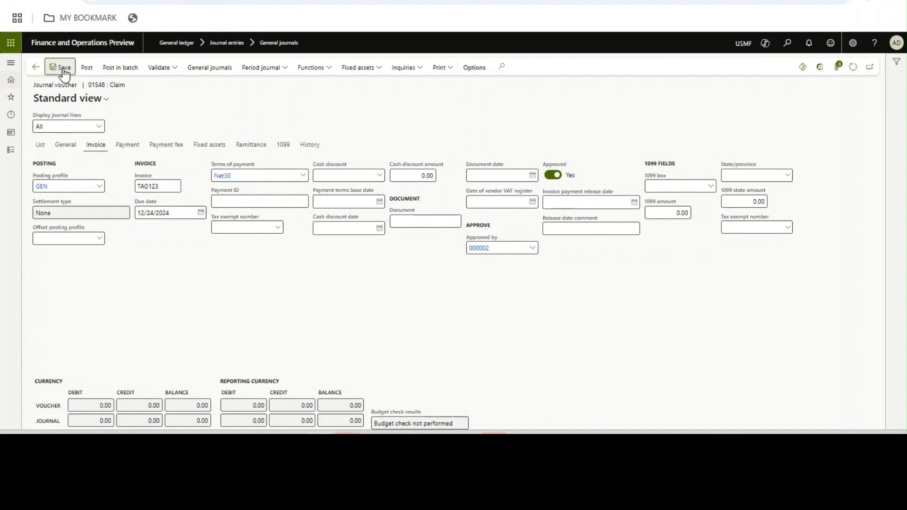
left_click(41, 146)
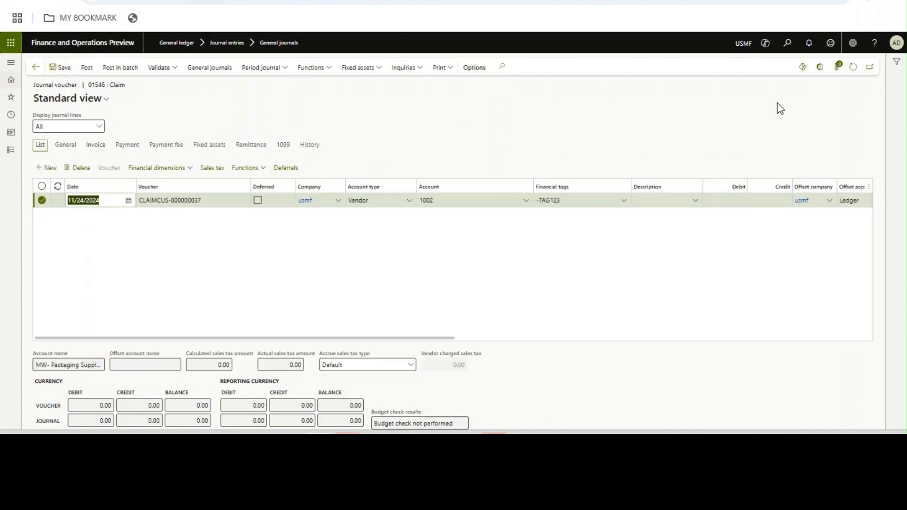
left_click(852, 67)
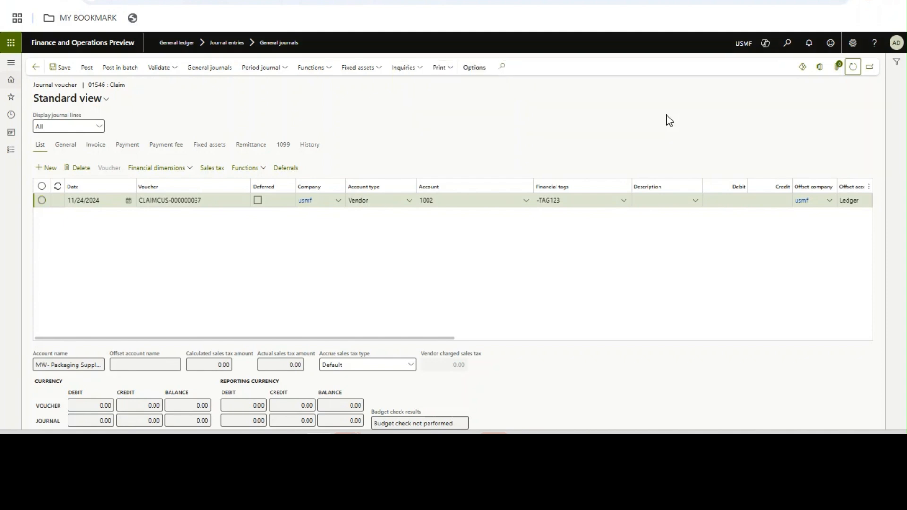
- Confirm the line's Invoice financial tag now shows TAG123
left_click(589, 201)
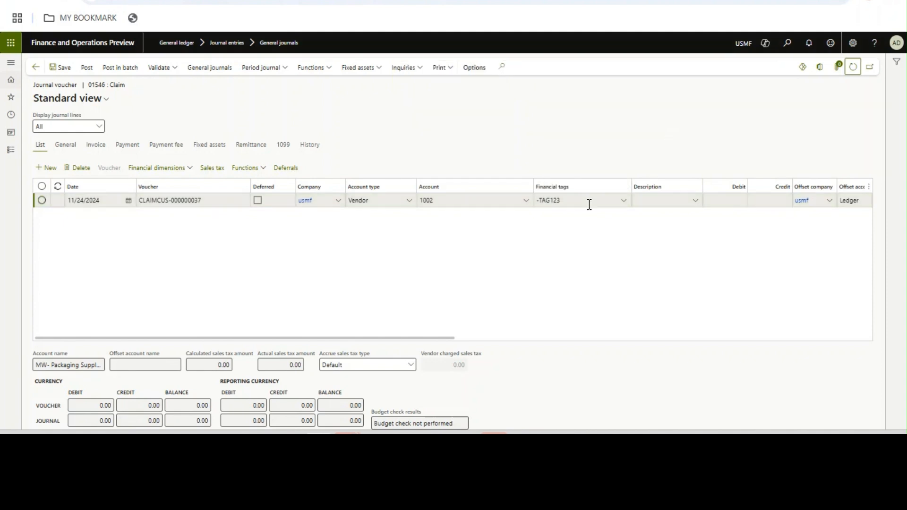
left_click(623, 201)
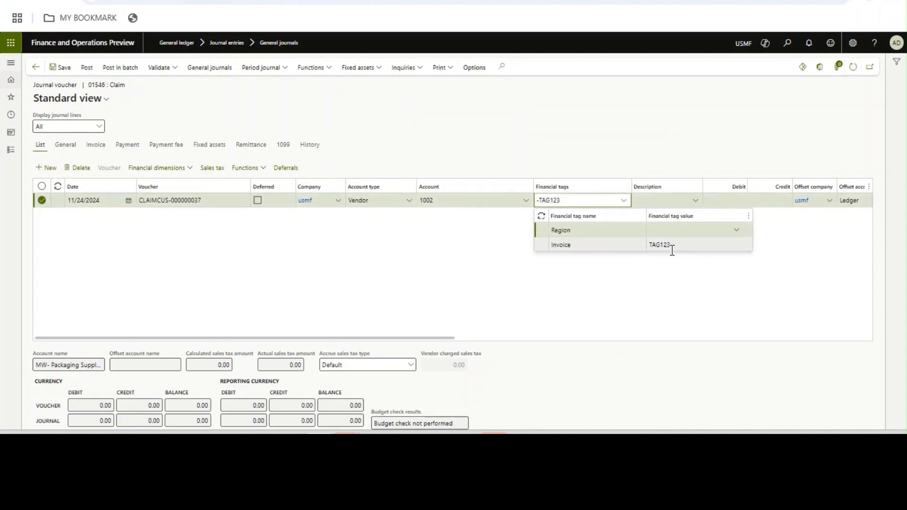
left_click(588, 165)
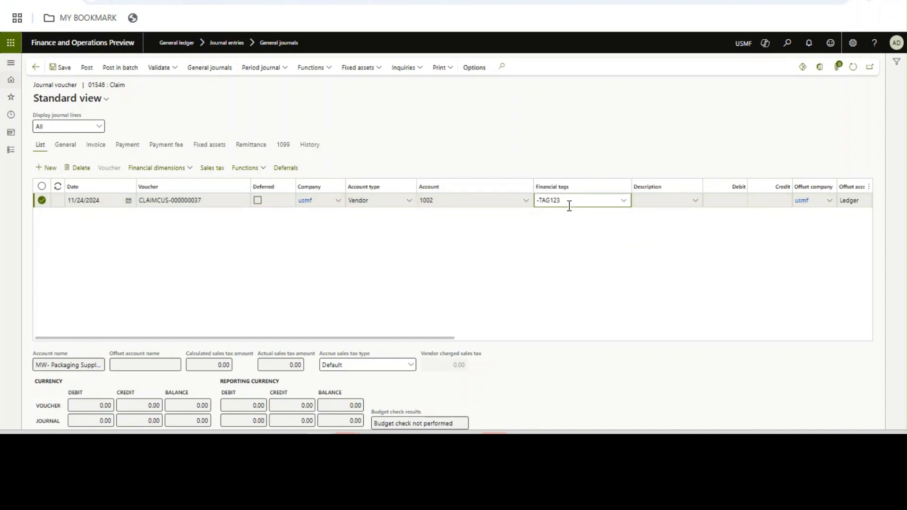
mouse_move(569, 207)
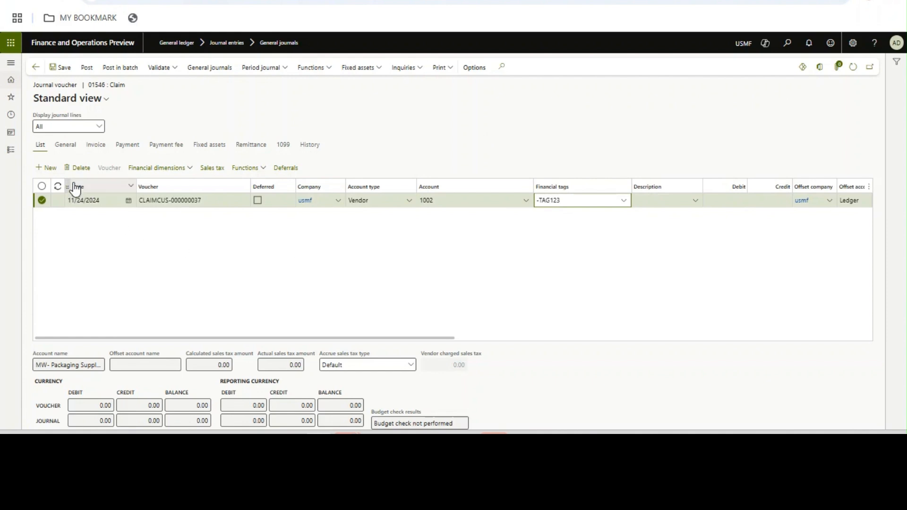
left_click(669, 206)
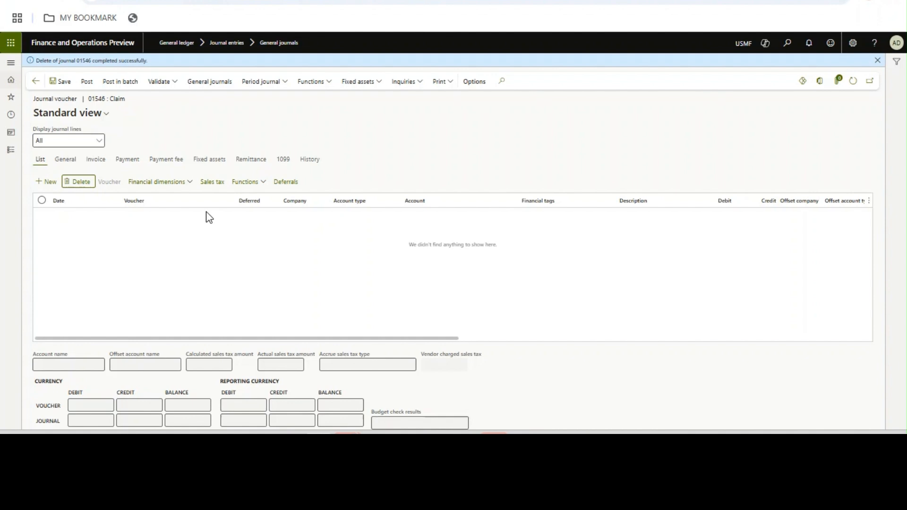
- Add a new ledger line on main account 180160, leaving its financial tag defaulted to Others
left_click(11, 150)
left_click(187, 255)
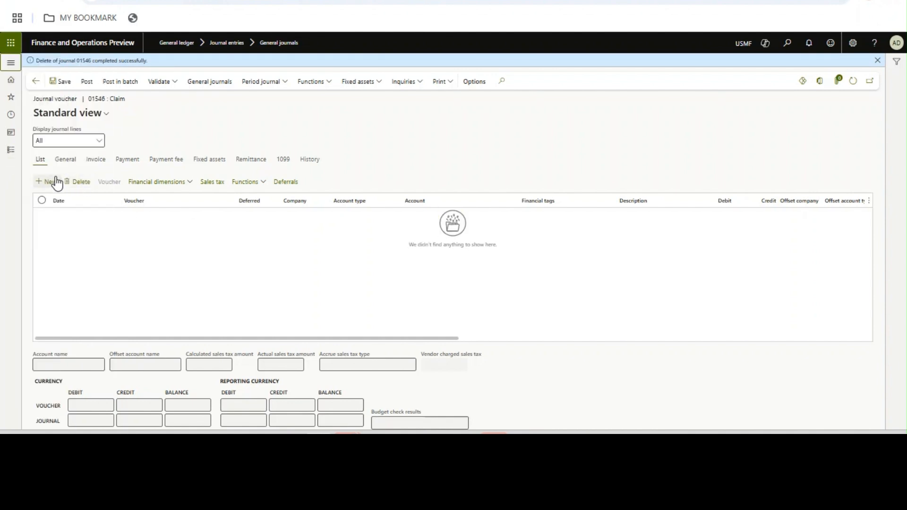
key("alt+n")
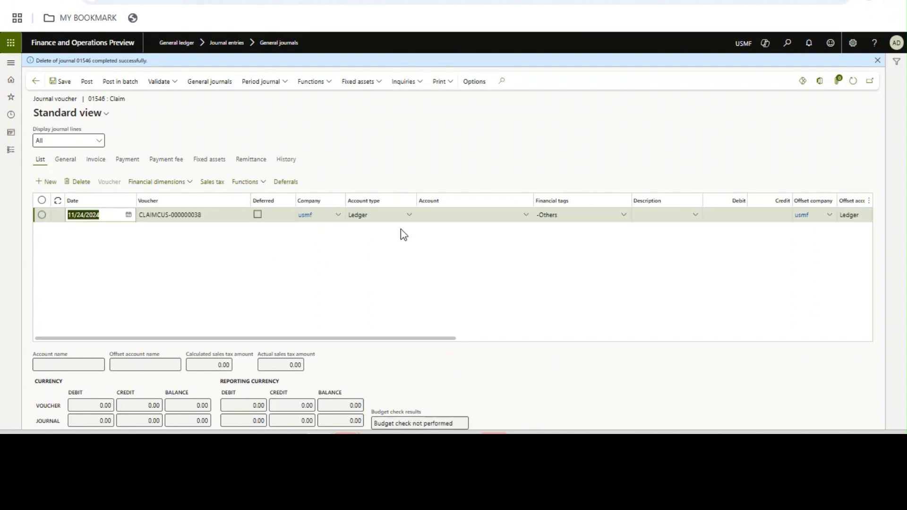
left_click(527, 215)
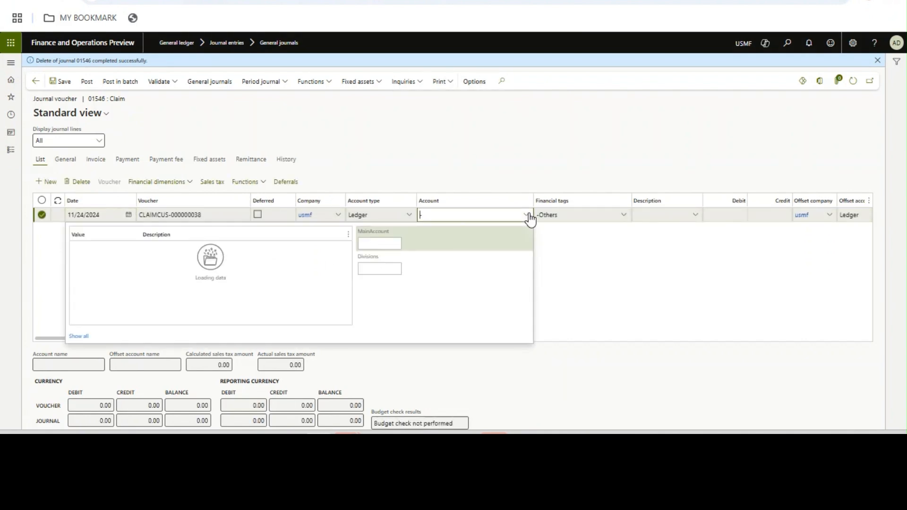
left_click_drag(345, 250, 348, 325)
left_click(227, 270)
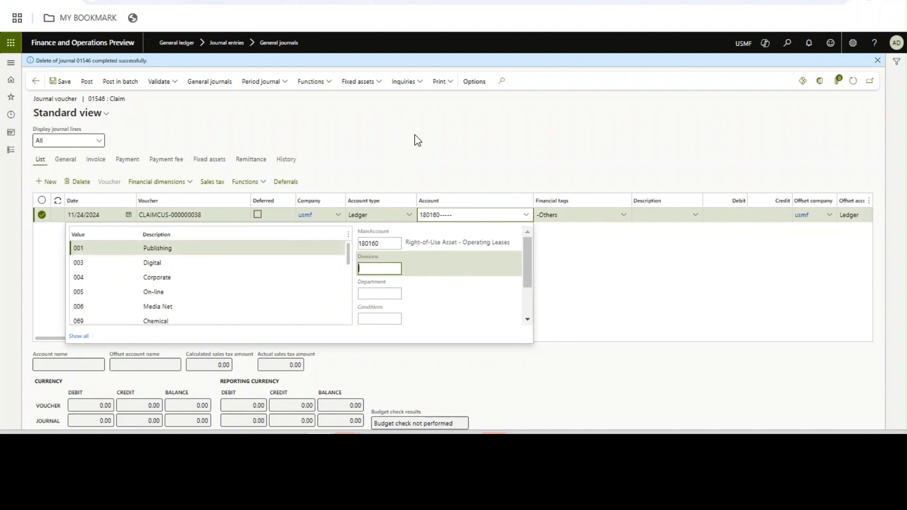
left_click(415, 137)
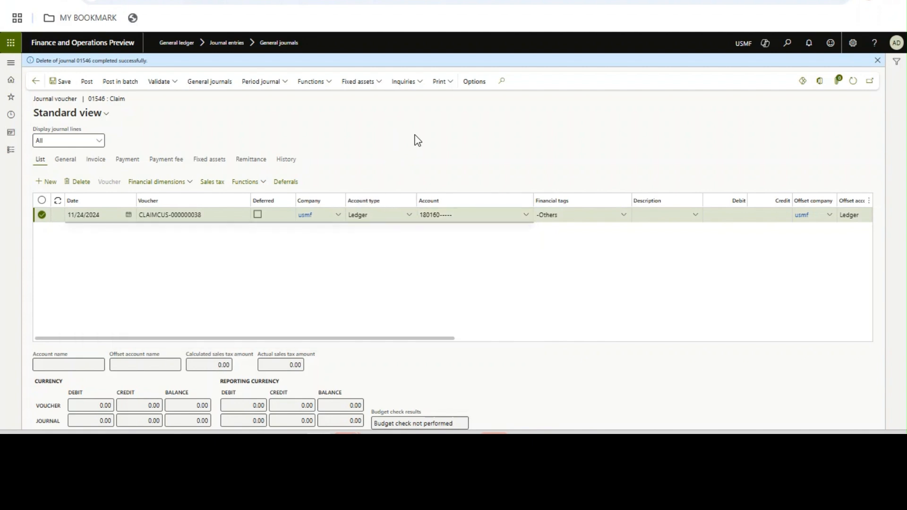
- Go to General ledger > Dimensions > Financial dimensions
left_click(11, 150)
left_click_drag(110, 176, 115, 297)
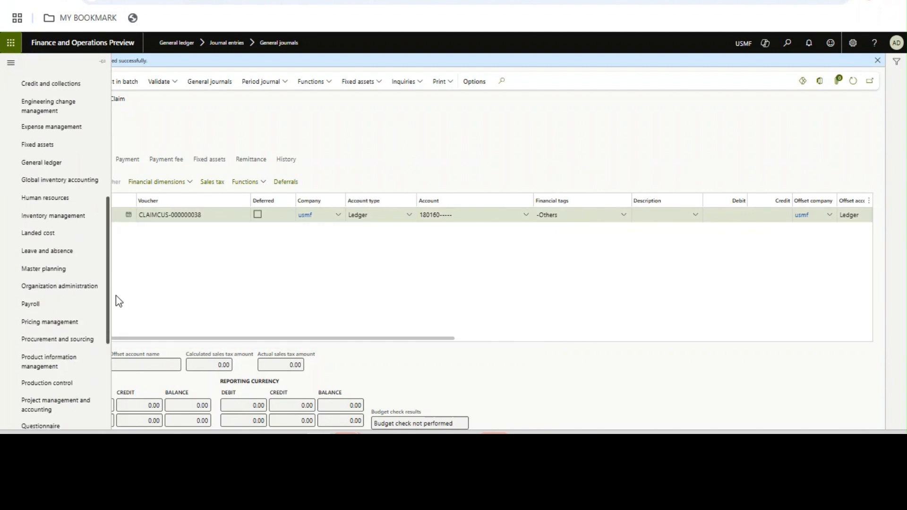
left_click(59, 164)
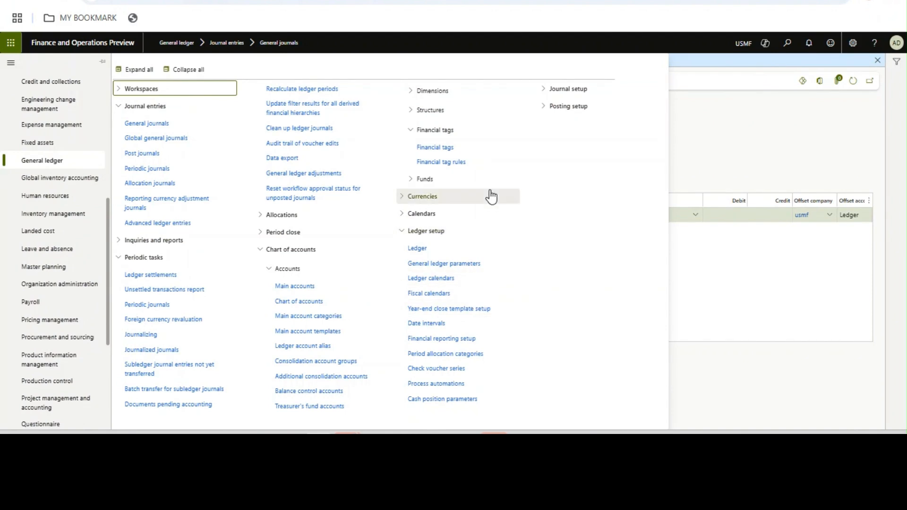
left_click(434, 95)
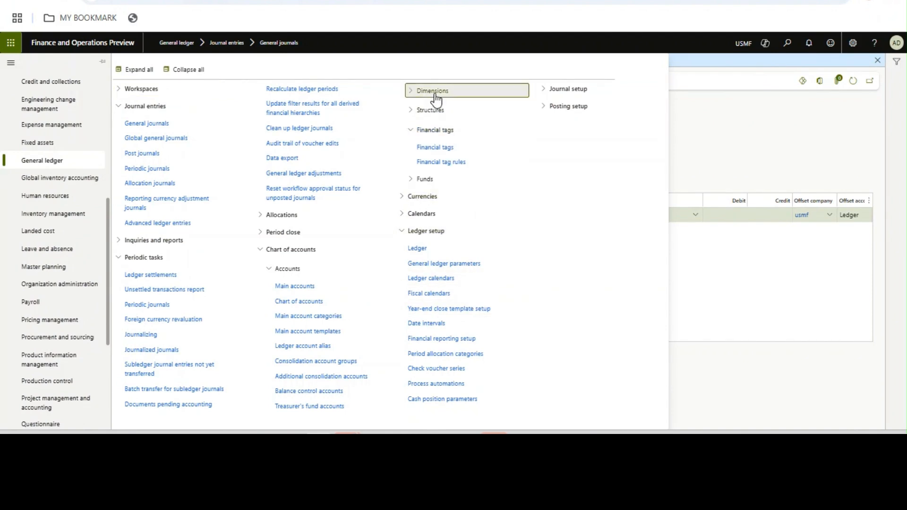
left_click(441, 109)
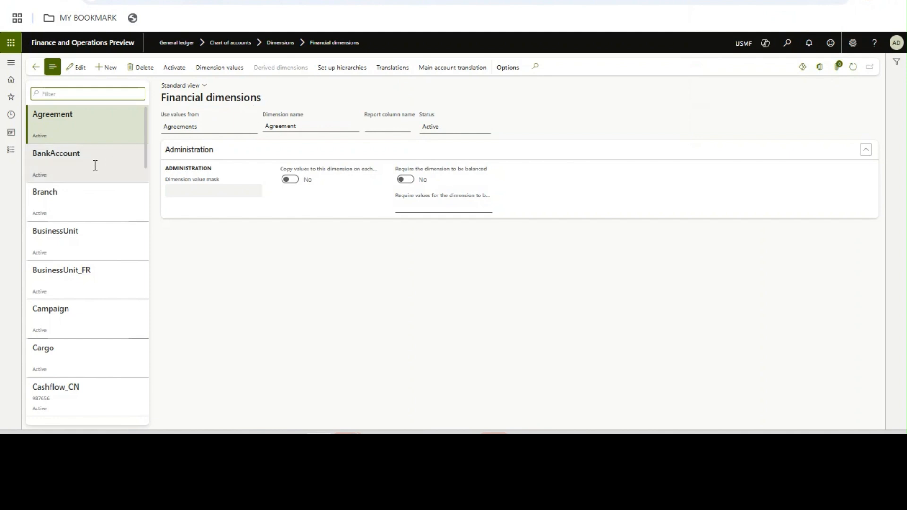
- Open BusinessUnit's dimension values and search them for NOIDA, DELHI and MUMBAI
left_click(95, 235)
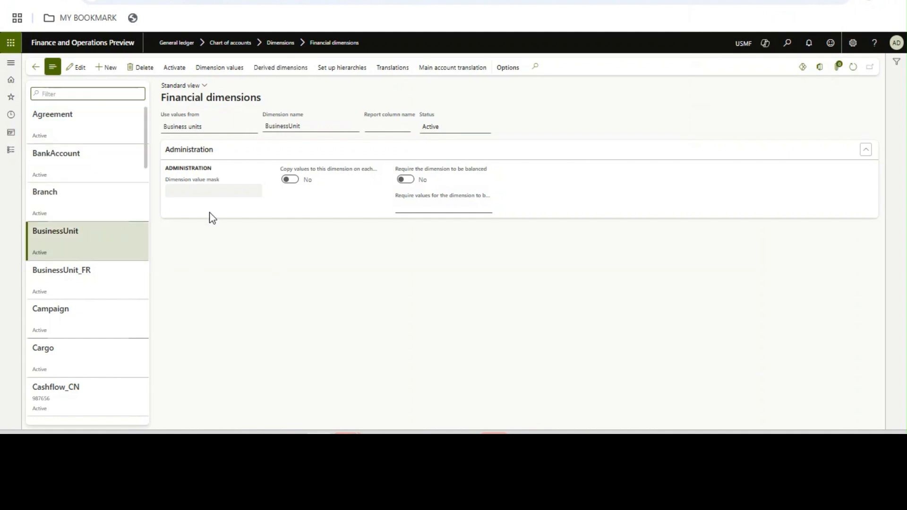
left_click(206, 72)
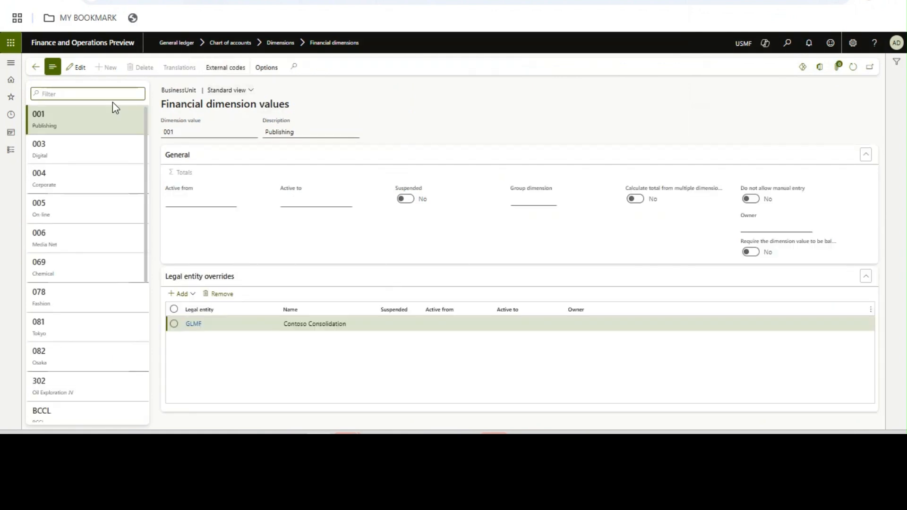
left_click(102, 94)
type("NOIDA")
key("Return")
type("DELHI")
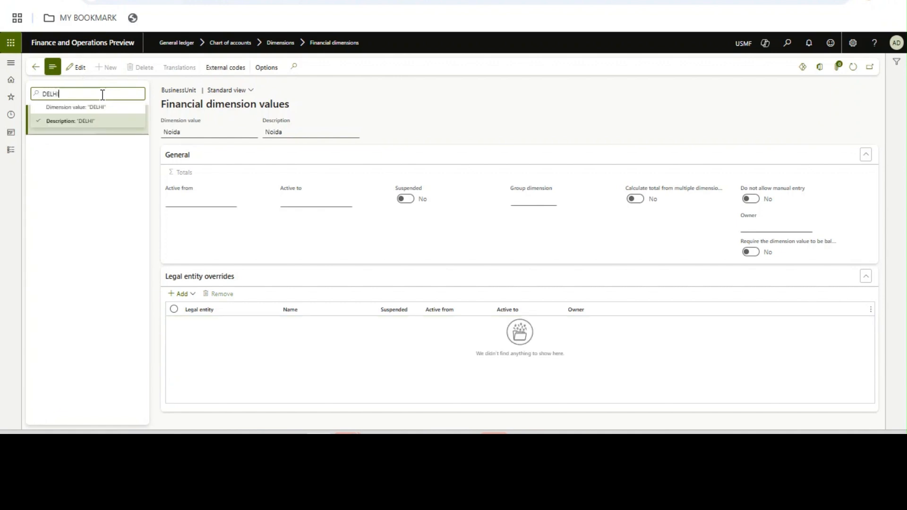
key("Return")
type("MUMBAI")
key("Return")
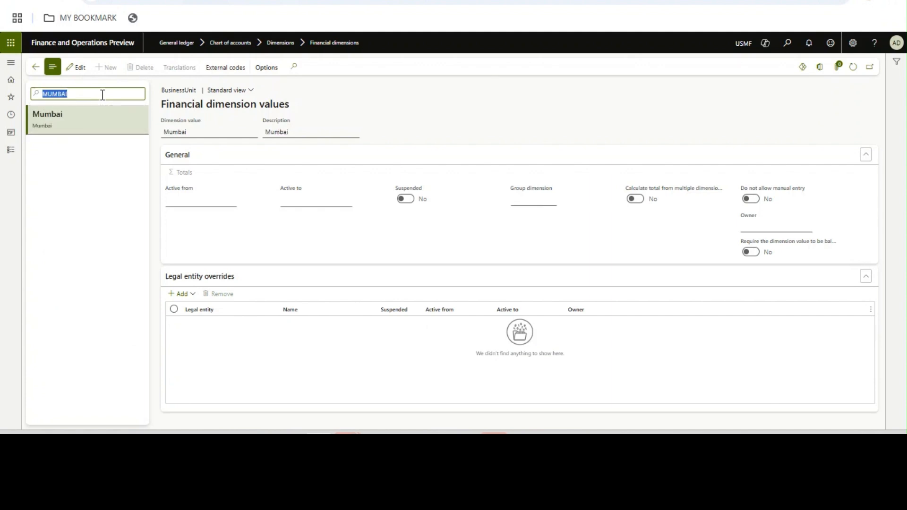
- Search the values for GURUGRAM, GURGAON, NAGPUR and PUNE, finding Nagpur and Pune but not Gurgaon
type("GURUGRAM")
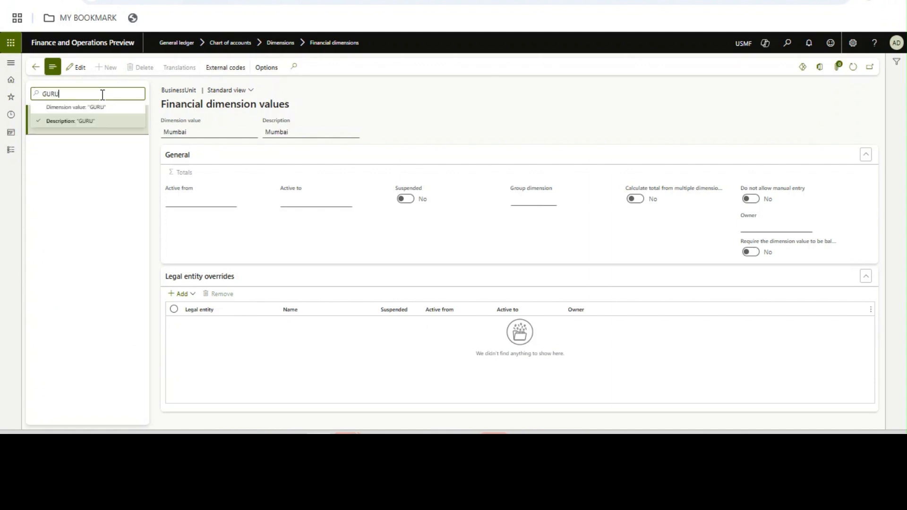
key("Return")
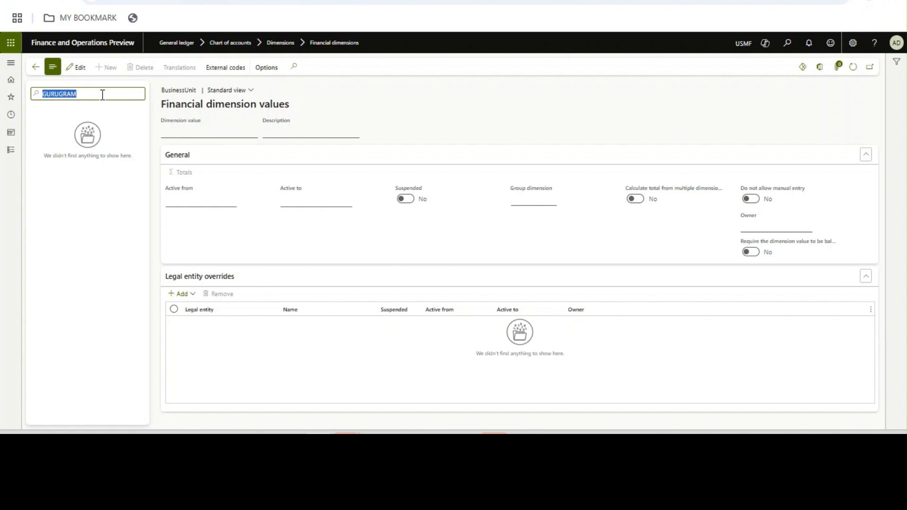
key("BackSpace")
type("DURGAON")
key("Return")
key("BackSpace")
type("GURGAON")
key("Return")
key("BackSpace")
type("NAGPUR")
key("Return")
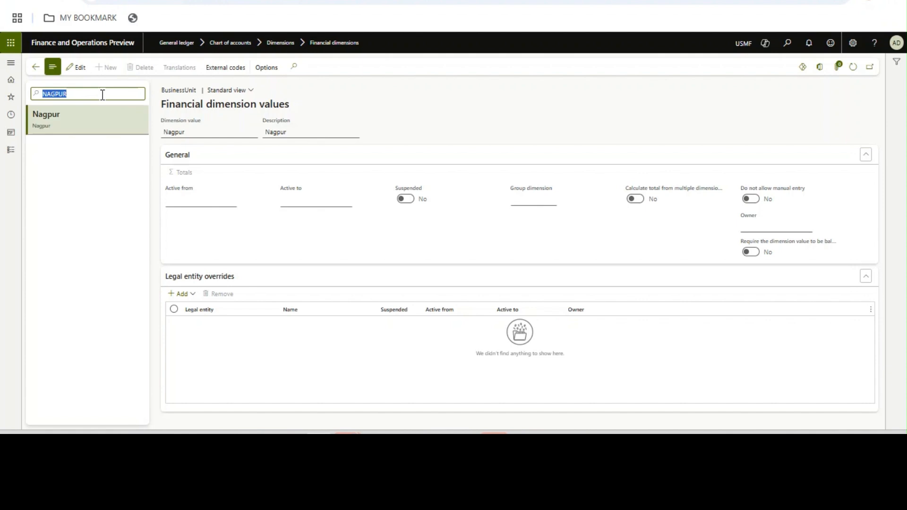
type("PUNE")
key("Return")
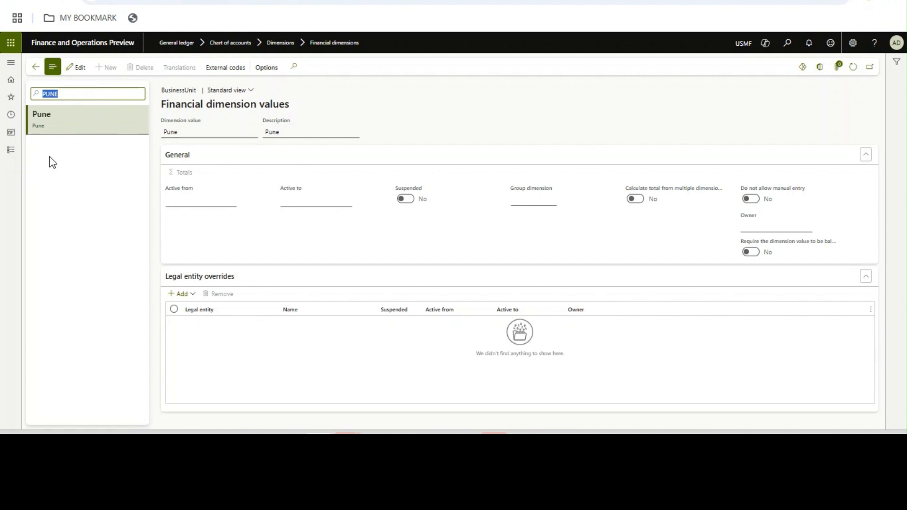
left_click(11, 150)
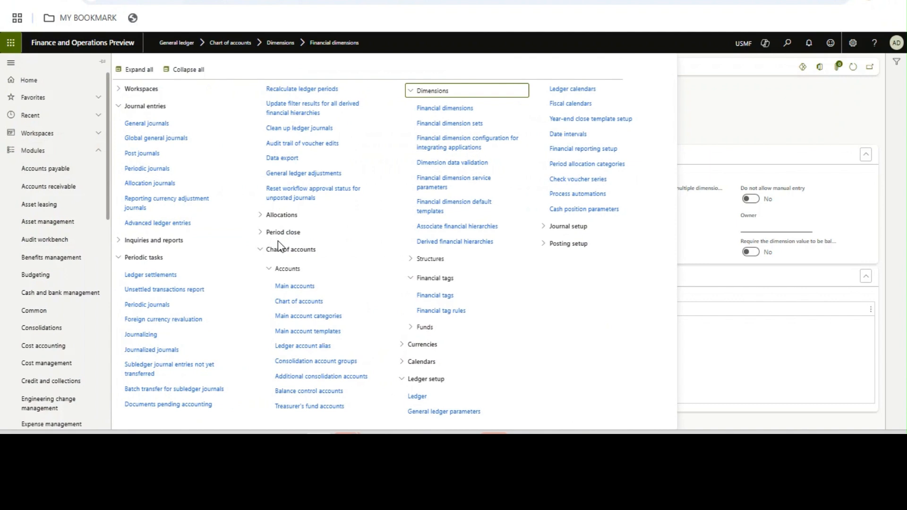
- Create a tag rule with entry point General journal, level Account and target Region, defined by conditions
left_click(455, 311)
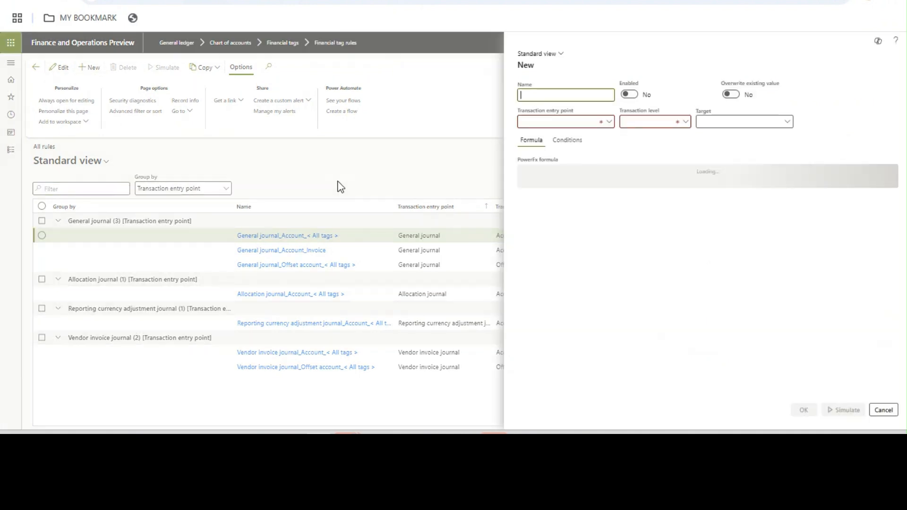
left_click(609, 122)
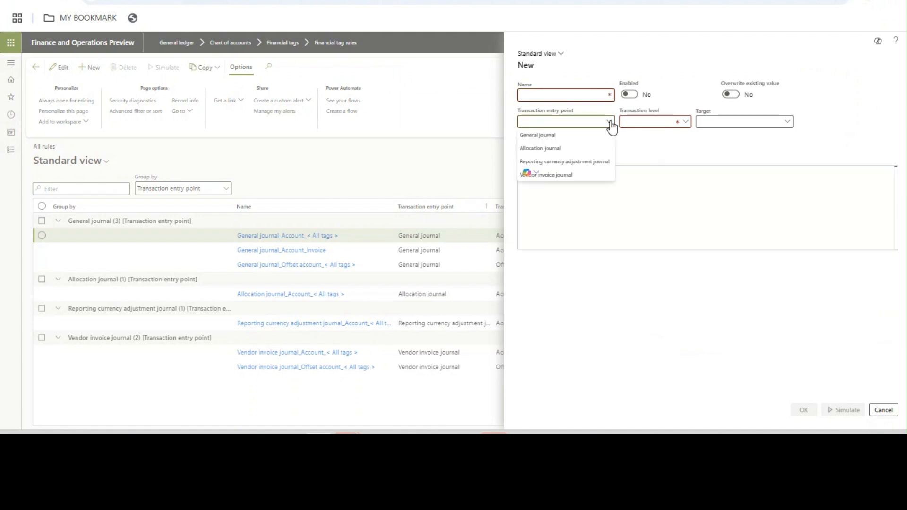
left_click(565, 135)
left_click(685, 123)
left_click(649, 150)
left_click(790, 124)
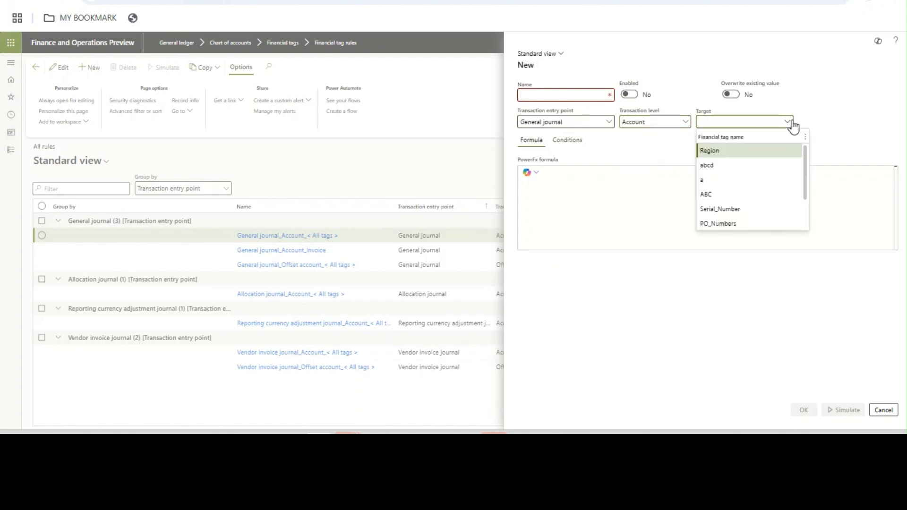
left_click(731, 152)
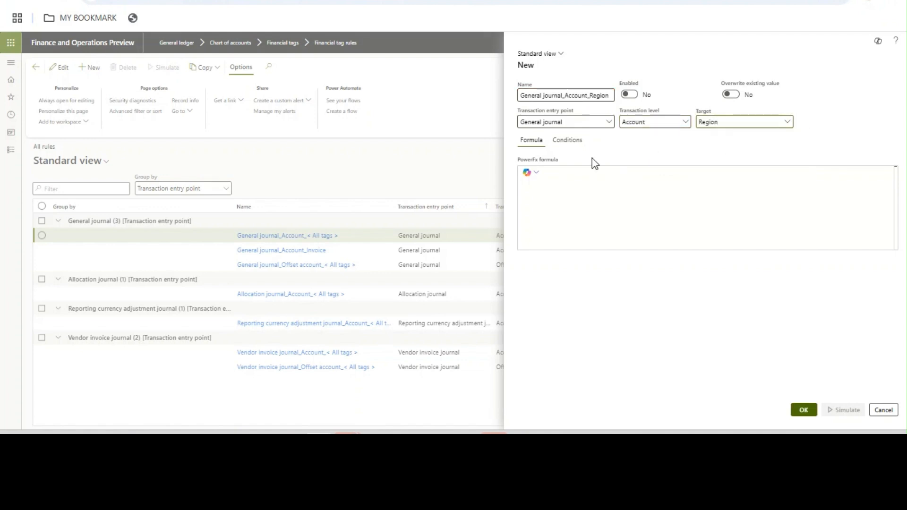
left_click(575, 144)
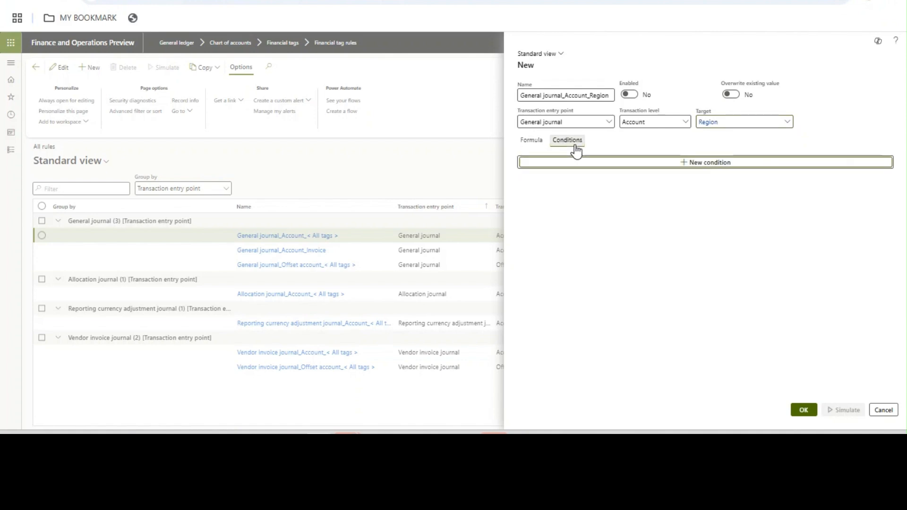
- Add a condition tagging Account.BusinessUnit NOIDA with Region NORTH
left_click(706, 162)
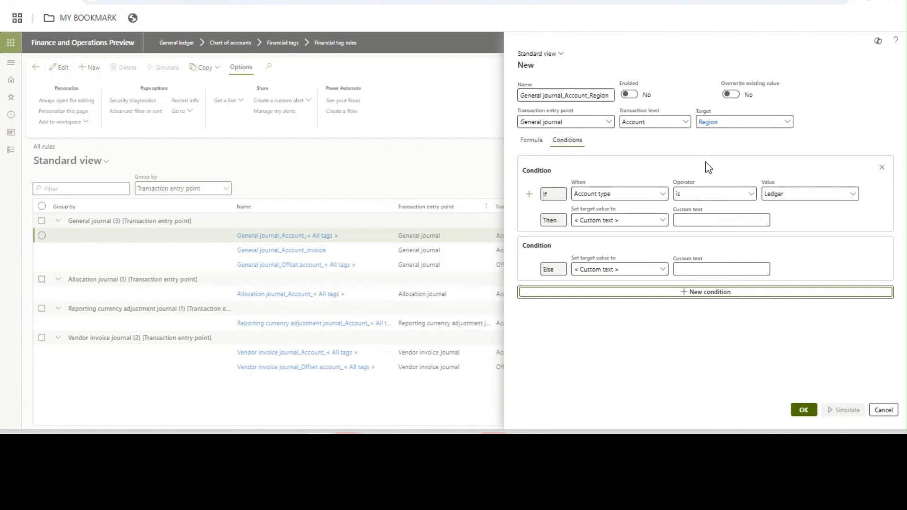
left_click(666, 196)
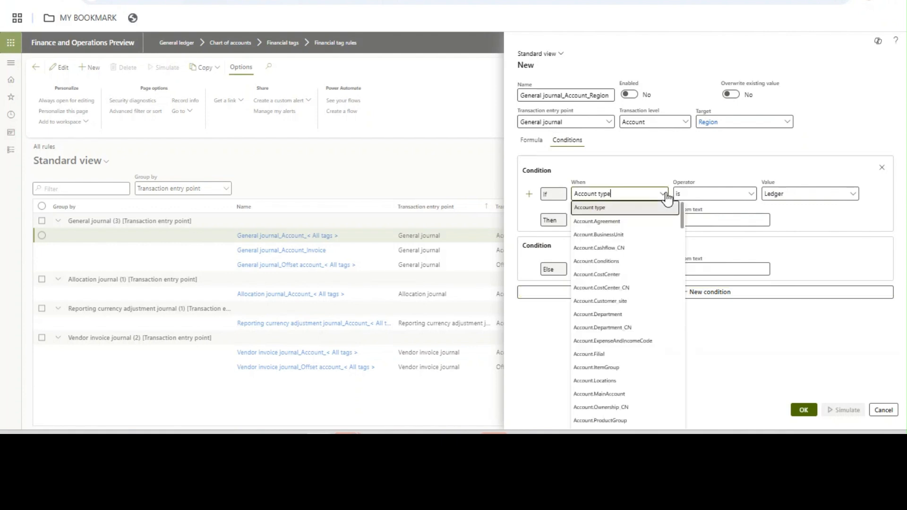
left_click(630, 236)
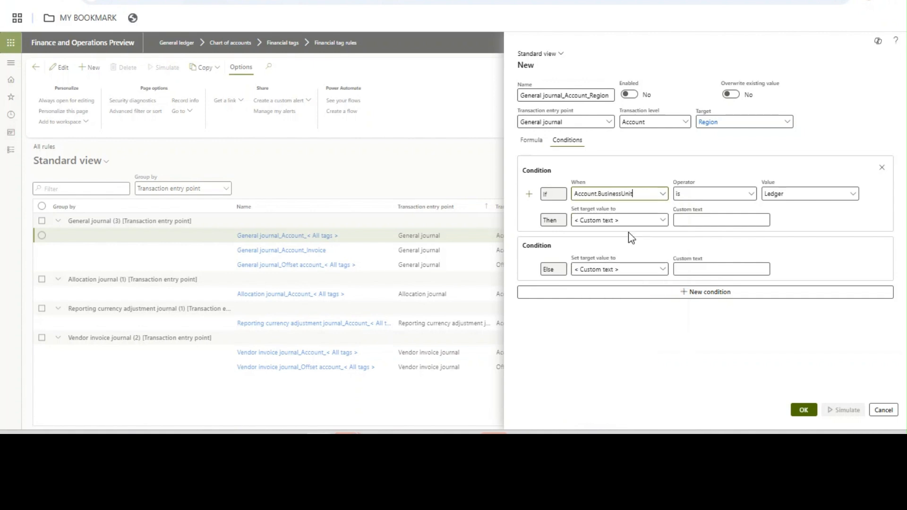
left_click(781, 195)
type("A")
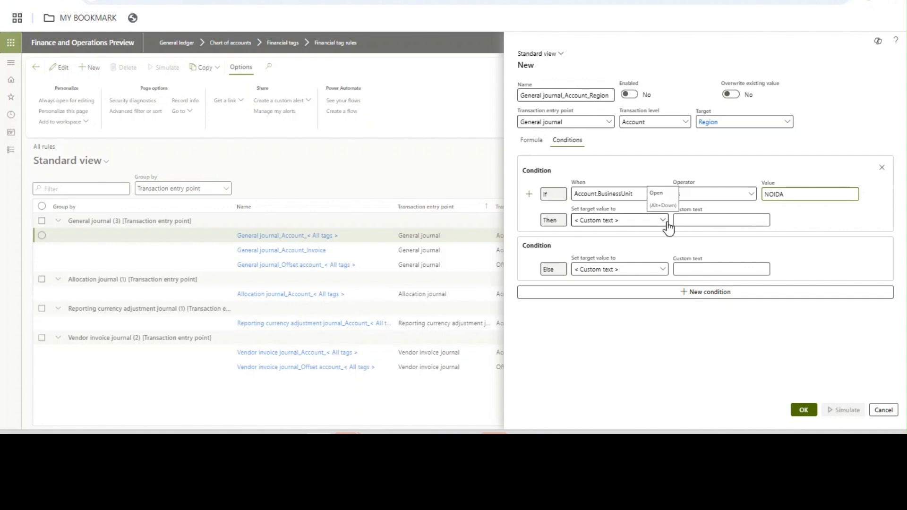
left_click(690, 220)
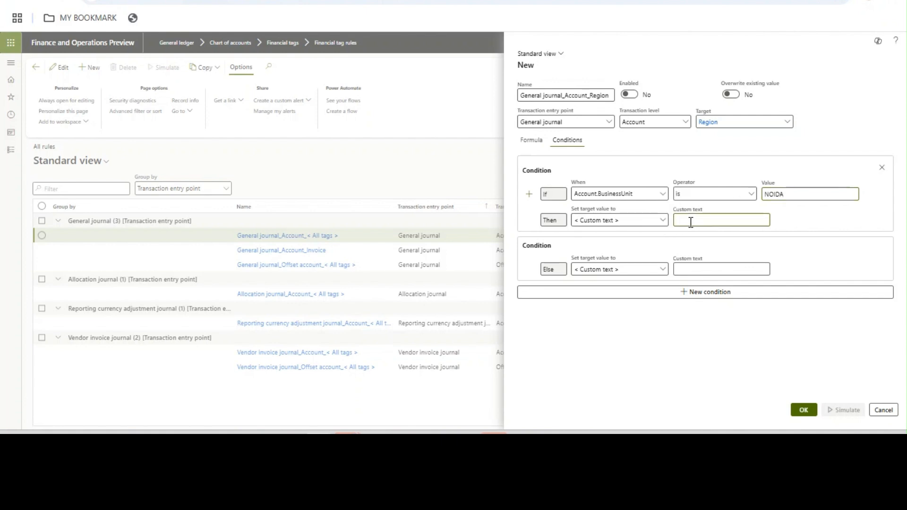
type("NORTH")
- Add a second Account.BusinessUnit condition for DELHI with custom text NORTH
left_click(638, 293)
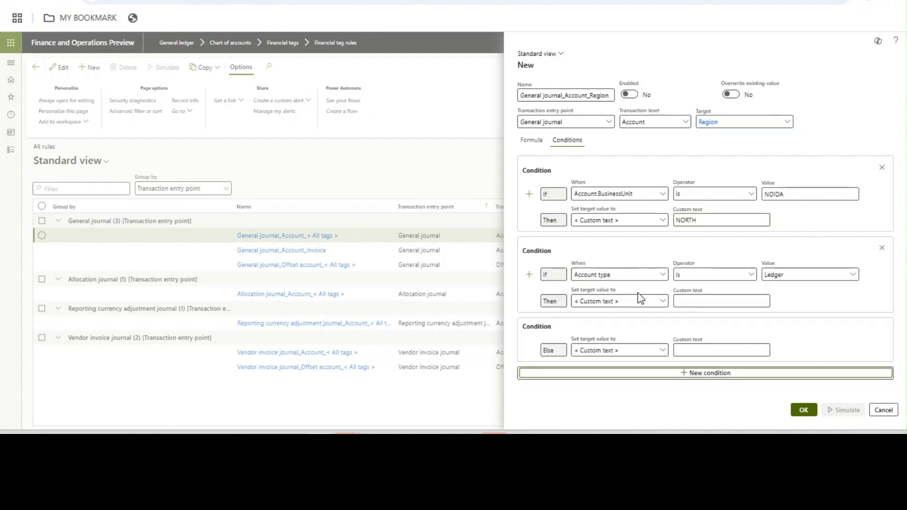
left_click(610, 274)
left_click(615, 70)
left_click(777, 274)
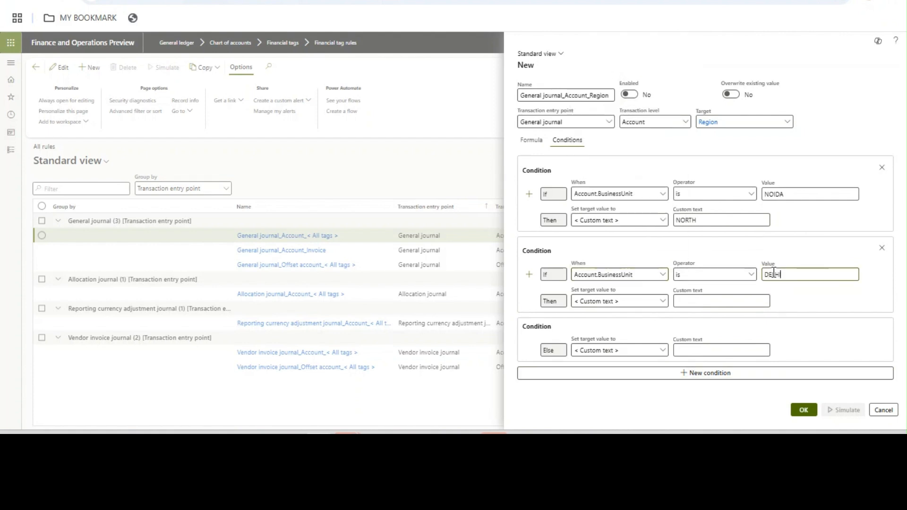
left_click(705, 305)
- Add a condition mapping Account.BusinessUnit PUNE to Region WEST
left_click(700, 375)
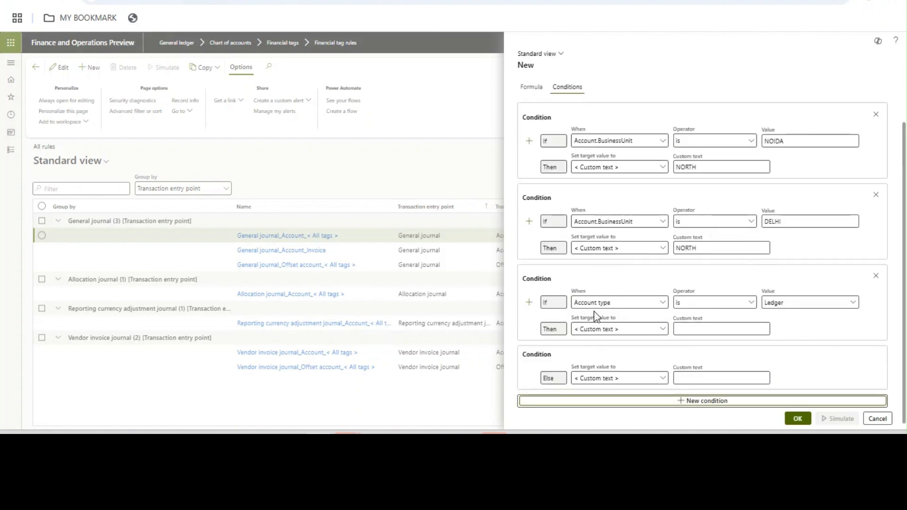
left_click(663, 303)
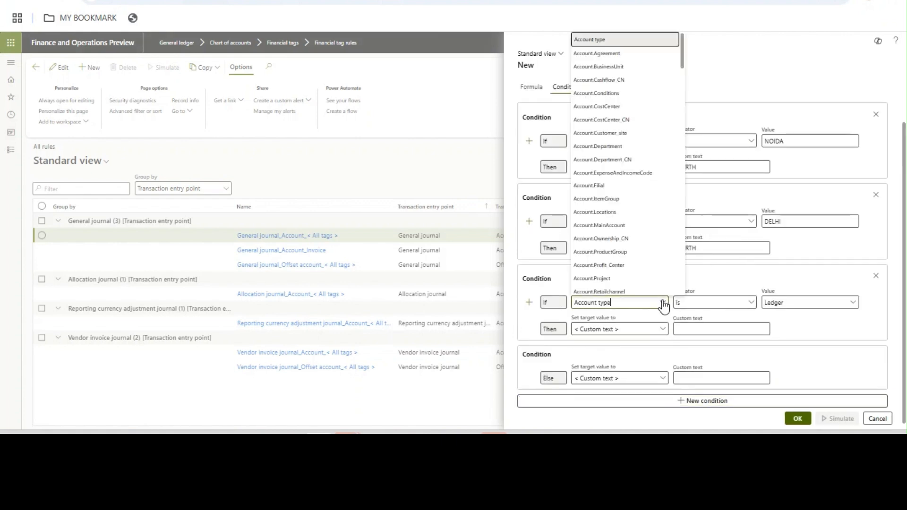
left_click(628, 67)
left_click(773, 303)
key("Tab")
left_click(696, 334)
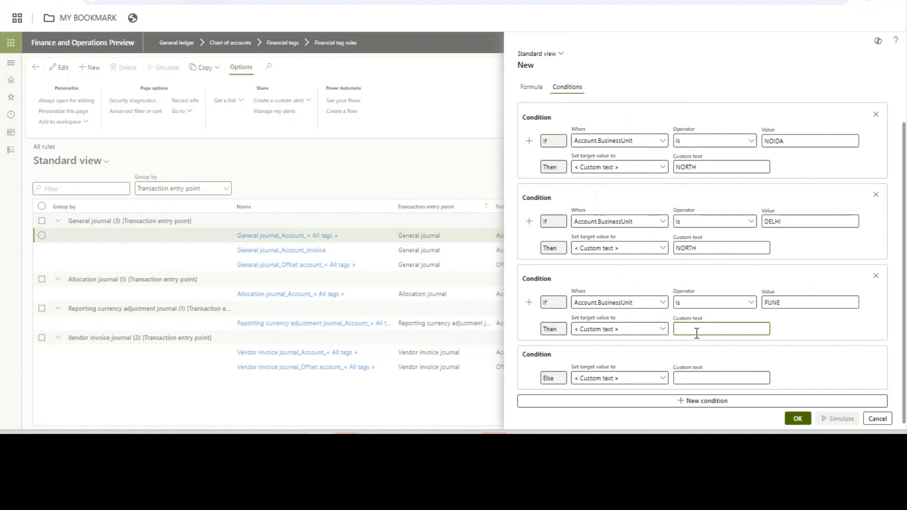
type("WEST")
key("Tab")
- Add a condition mapping Account.BusinessUnit MUMBAI to Region WEST
left_click(689, 404)
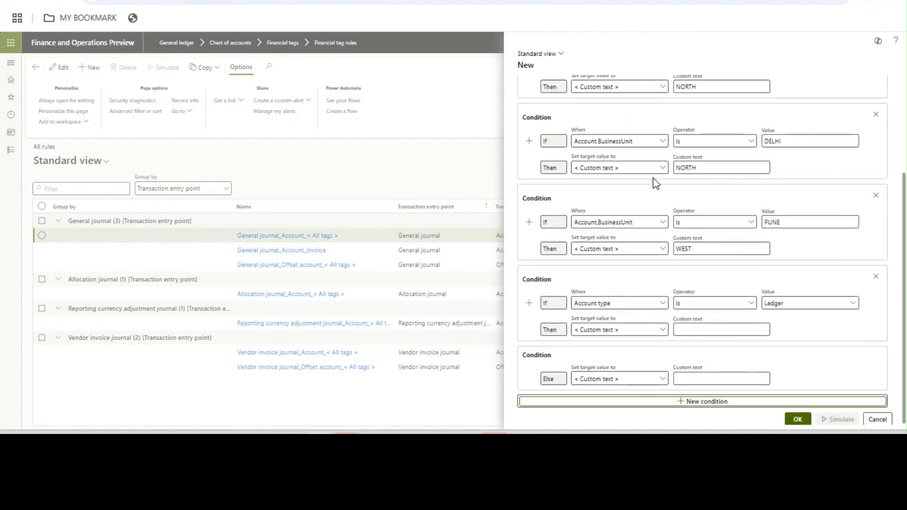
left_click(715, 401)
left_click(654, 222)
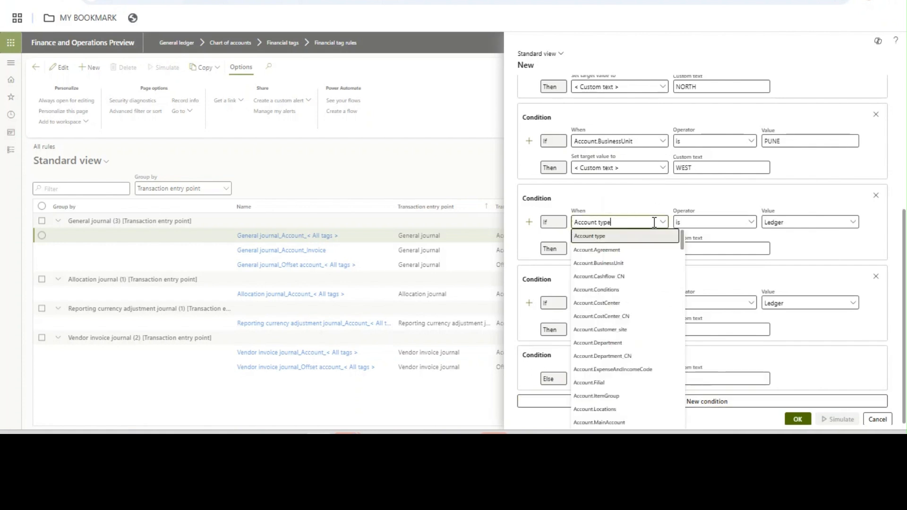
left_click(622, 265)
left_click(779, 222)
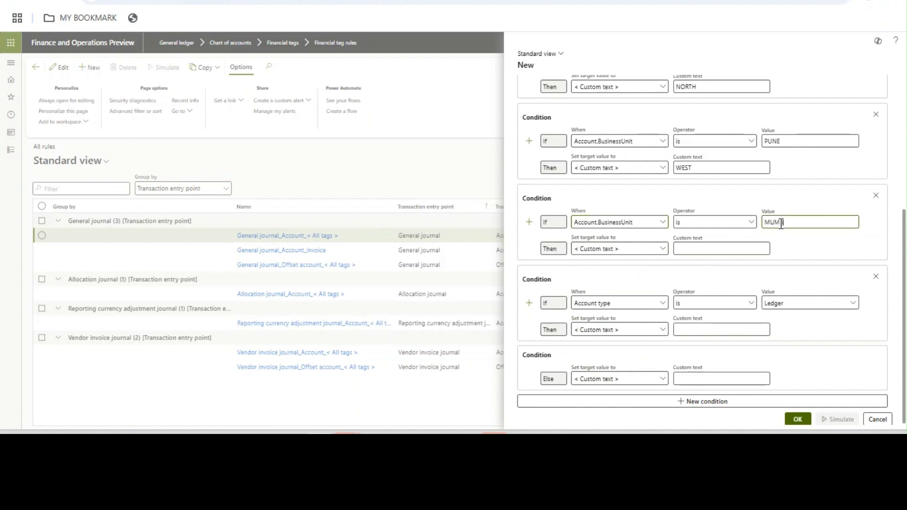
left_click(713, 250)
type("WEST")
left_click(714, 328)
left_click(707, 329)
- Set the Else custom text to OTHERS as the default Region value
scroll(808, 390, "up", 5)
left_click_drag(897, 290, 877, 406)
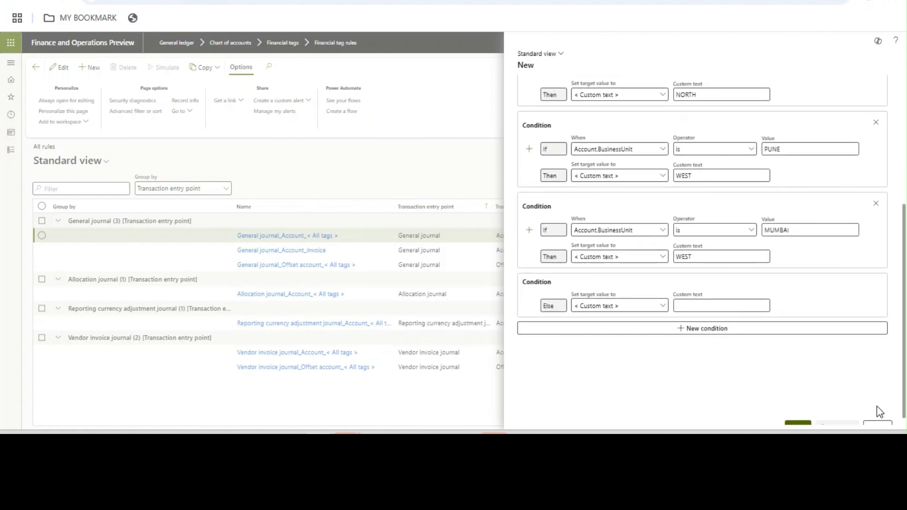
left_click(694, 306)
left_click_drag(904, 289, 905, 323)
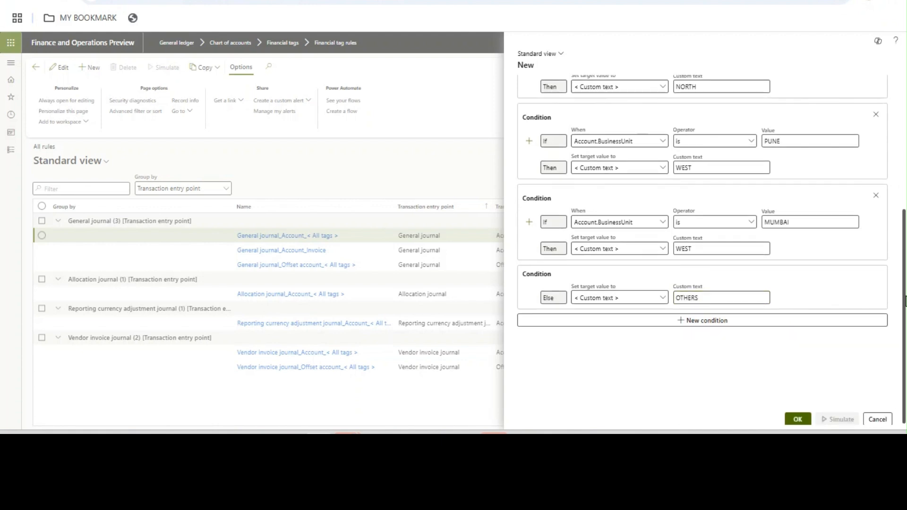
scroll(800, 217, "up", 5)
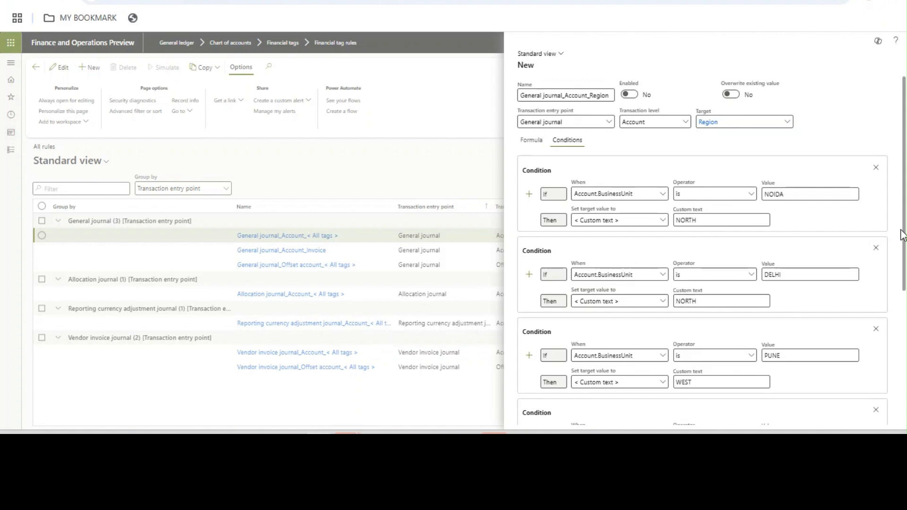
- Save the General journal_Account_Region tag rule to the rule list with OK
left_click_drag(901, 235, 896, 355)
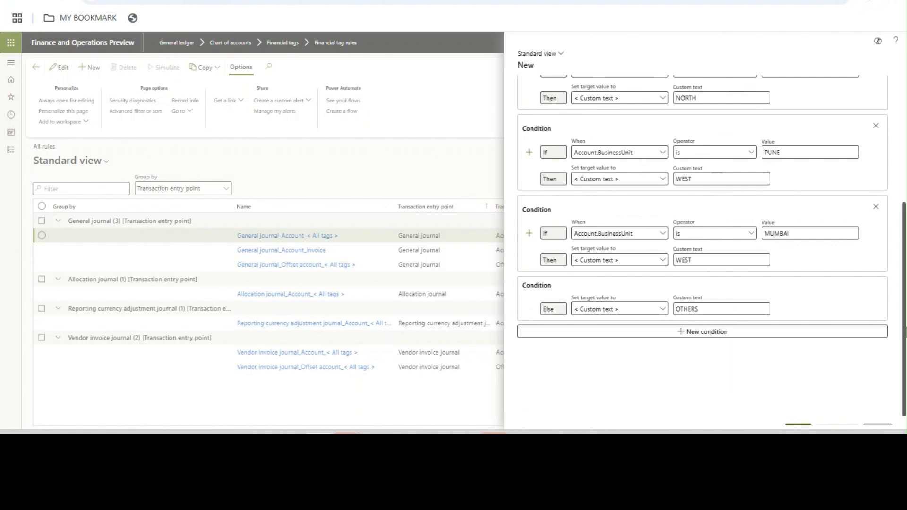
scroll(897, 349, "down", 1)
left_click(796, 420)
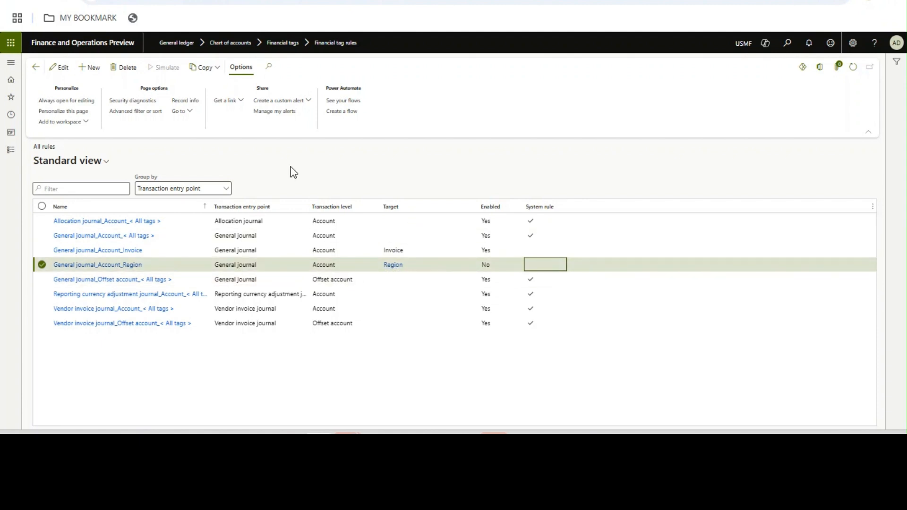
left_click(14, 158)
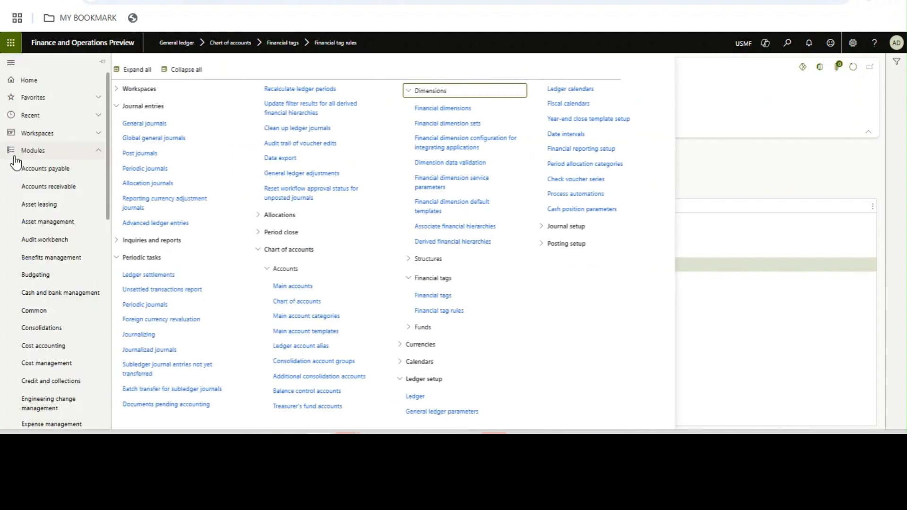
- In General journals, select batch 01546 and open its lines
left_click(162, 124)
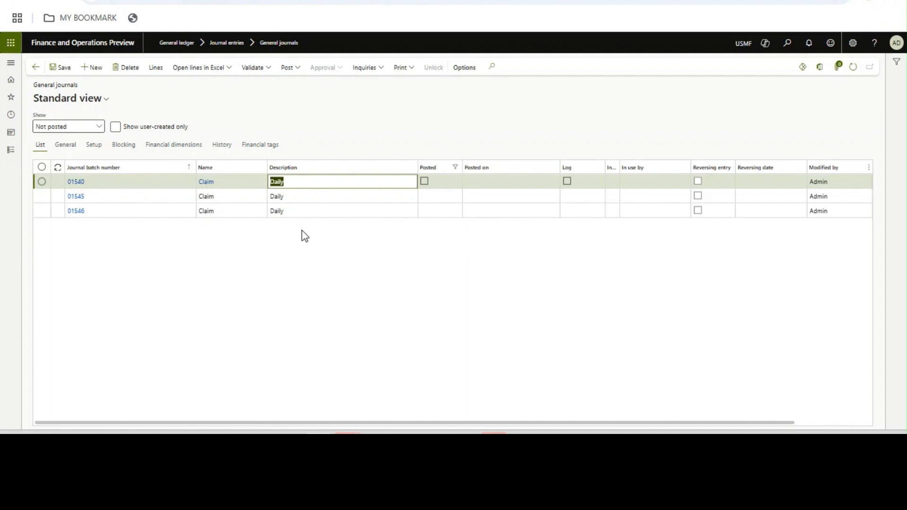
left_click(296, 214)
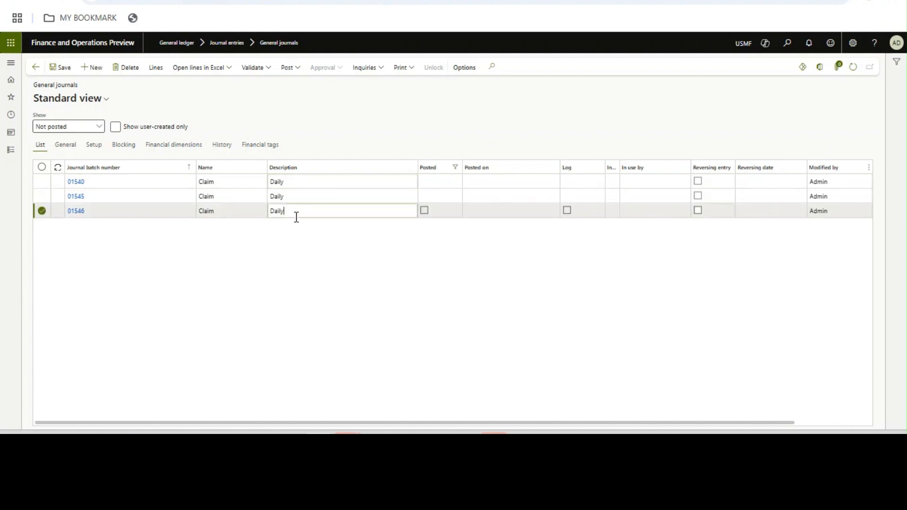
left_click(157, 70)
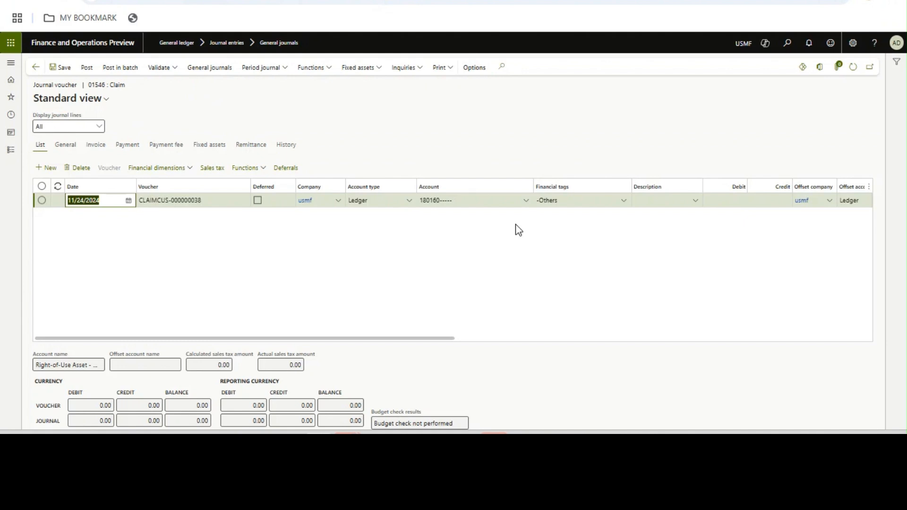
- Replace the journal line with a Ledger line on 110111-MUMBAI and review its financial tags
left_click(81, 168)
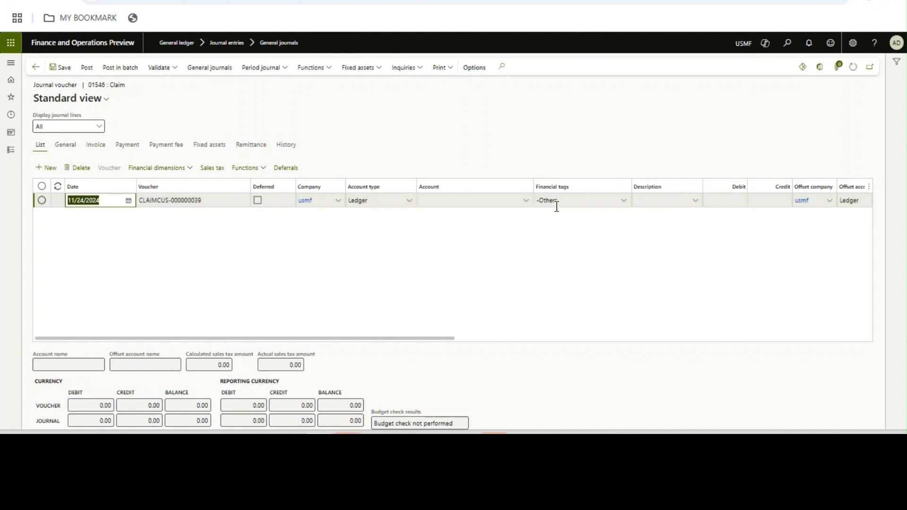
left_click(525, 203)
left_click(370, 231)
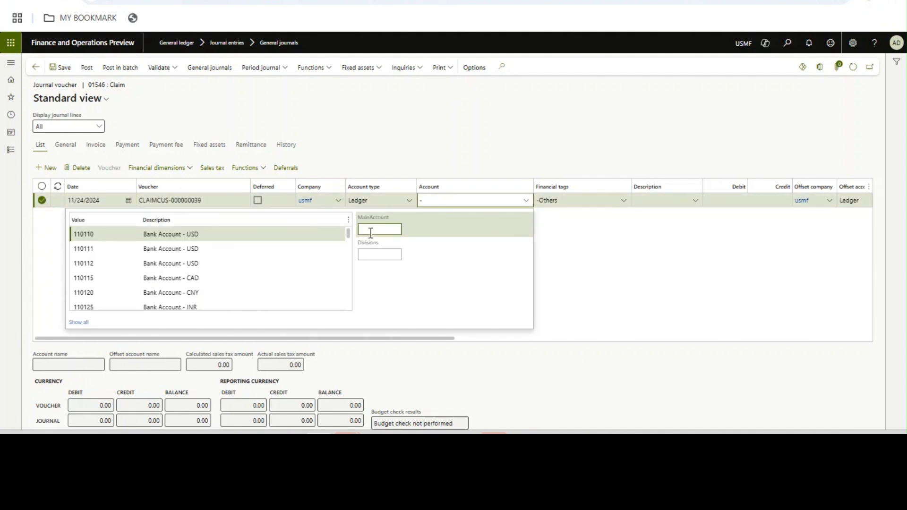
left_click(306, 246)
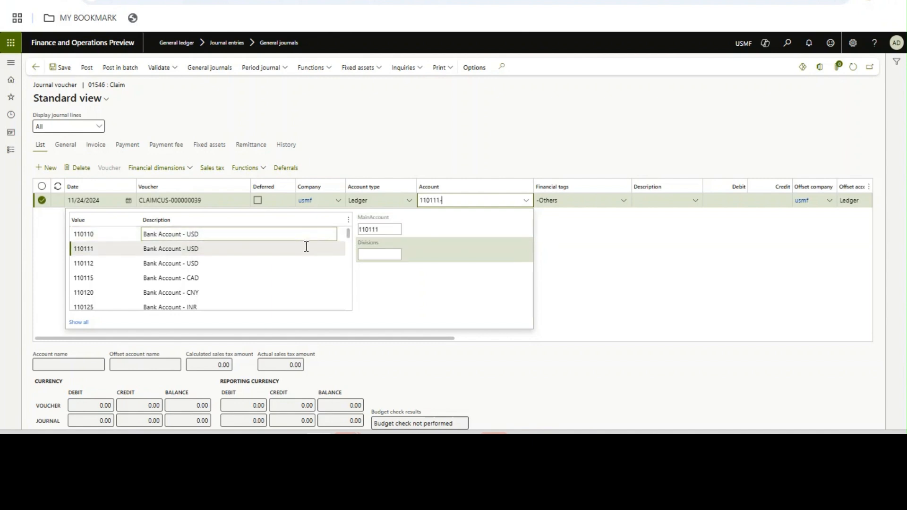
left_click(388, 257)
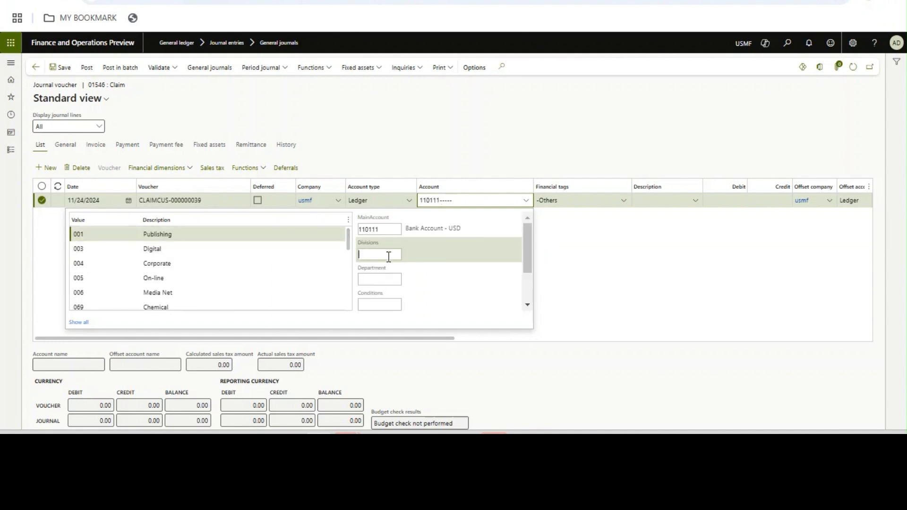
type("MUMBAI")
key("Tab")
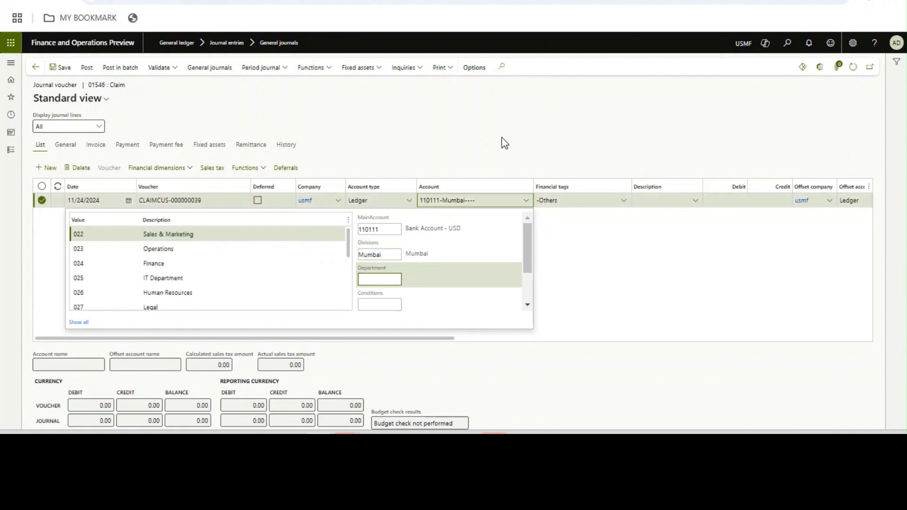
left_click(809, 120)
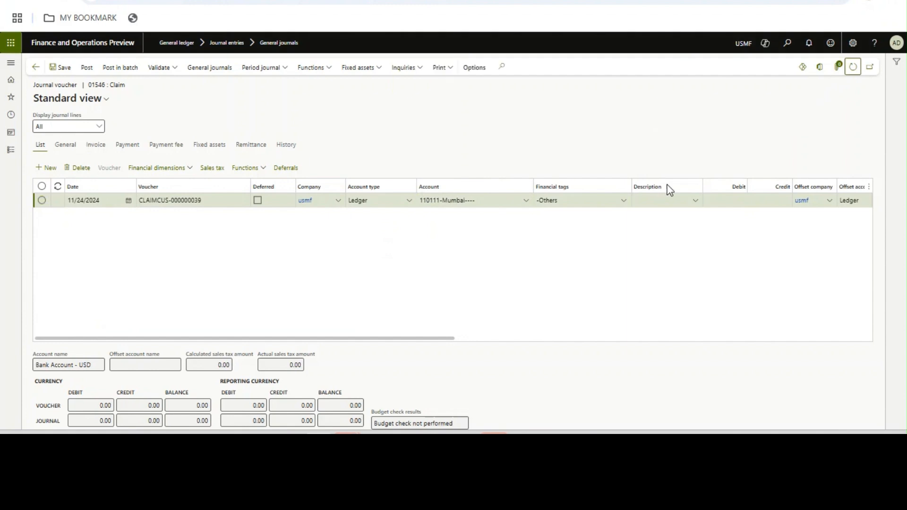
left_click(624, 202)
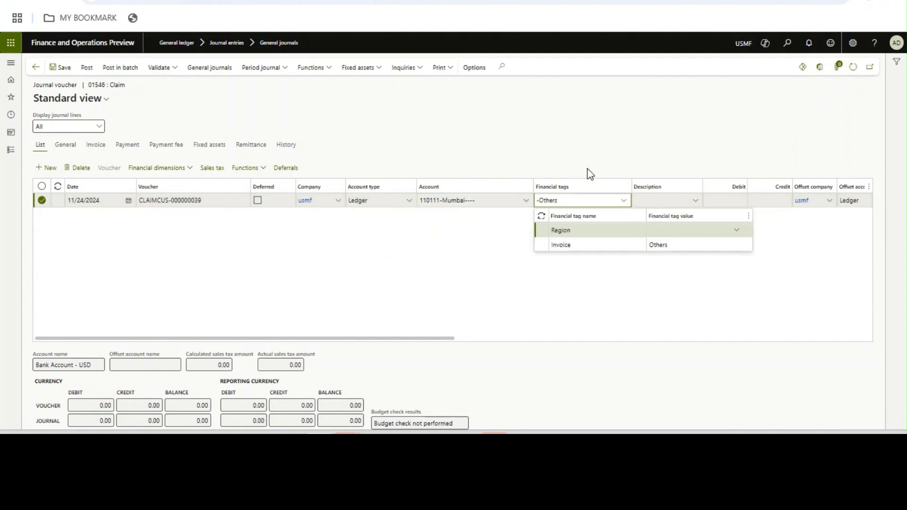
left_click(12, 151)
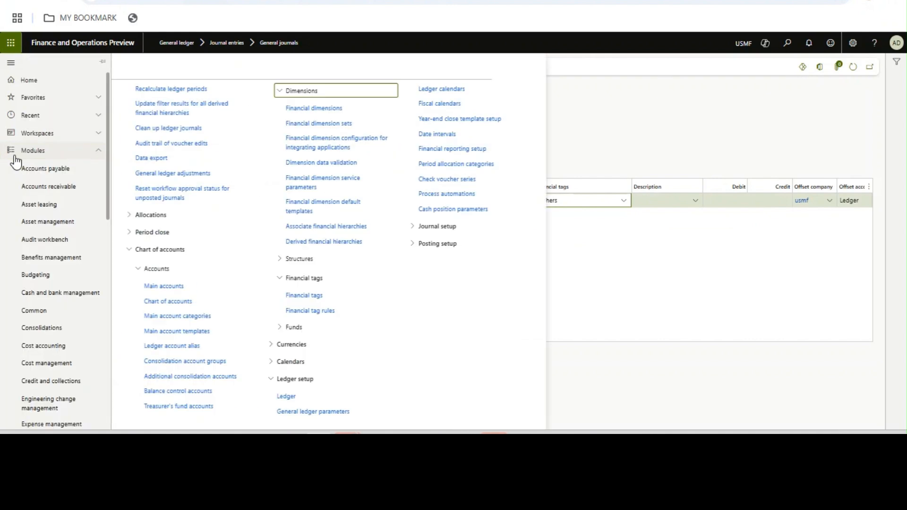
- Set Enabled and Overwrite existing value to Yes on the General journal_Account_Region rule and save
left_click(450, 317)
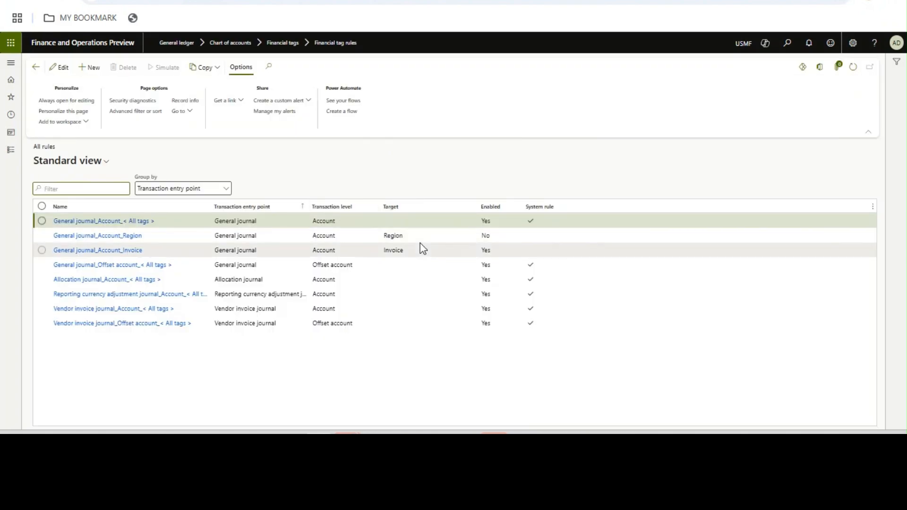
left_click(413, 238)
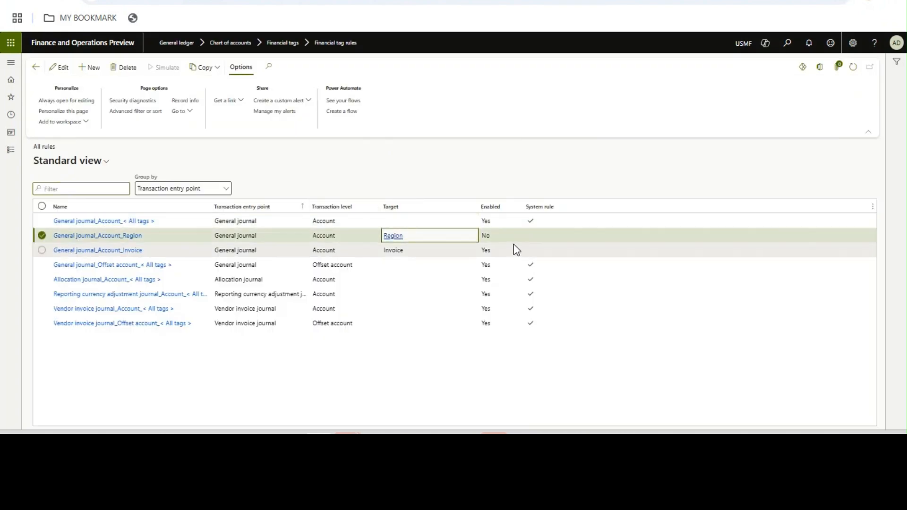
left_click(72, 235)
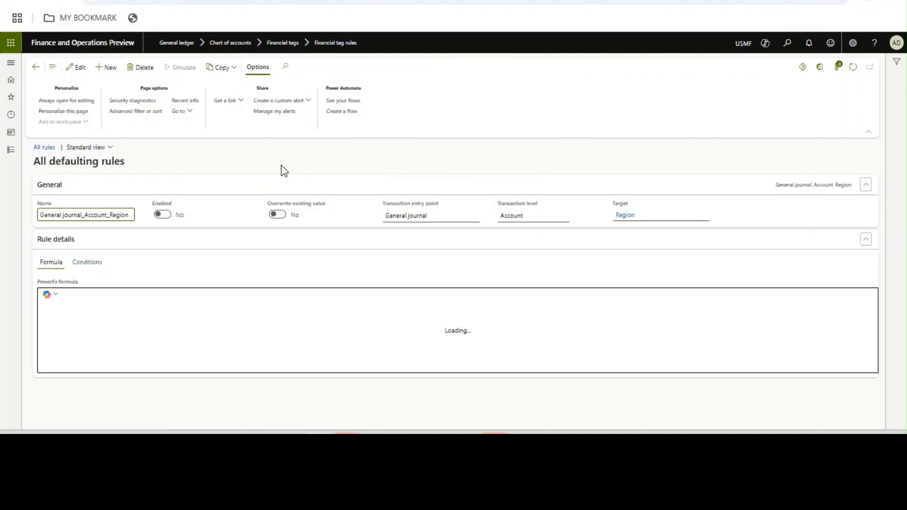
left_click(165, 217)
left_click(163, 215)
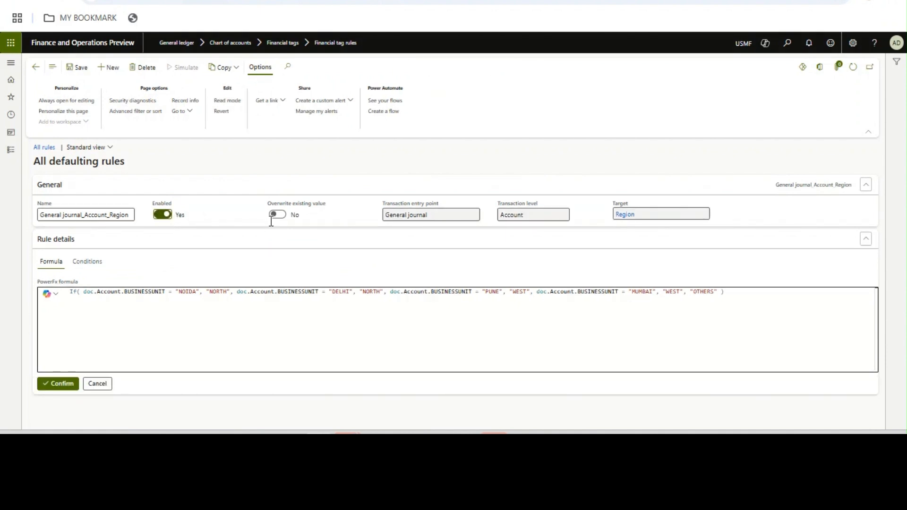
left_click(277, 215)
left_click(81, 68)
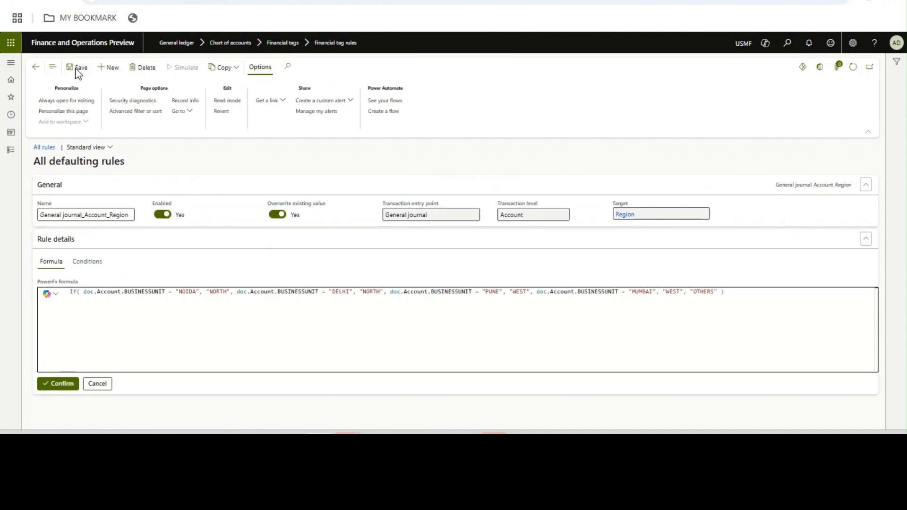
left_click(37, 68)
left_click(18, 158)
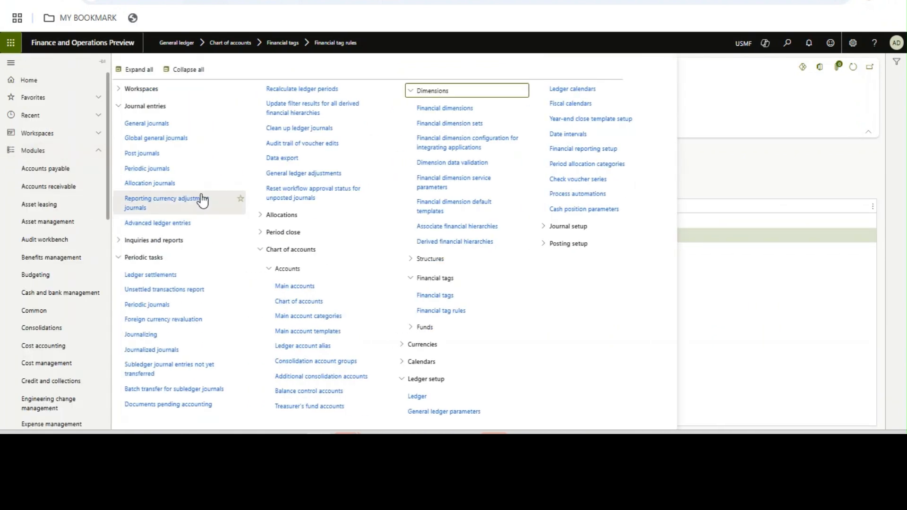
- Open the journal lines of general journal batch 01546
left_click(162, 124)
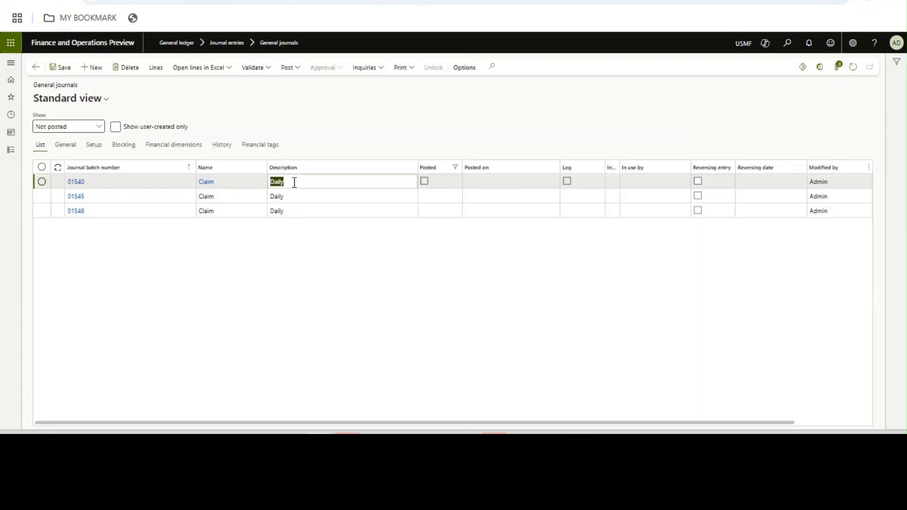
left_click(293, 206)
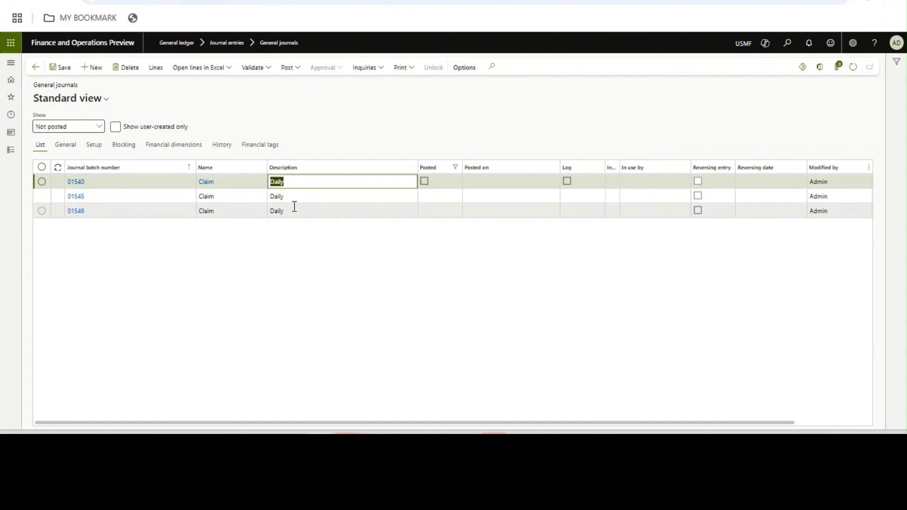
left_click(159, 70)
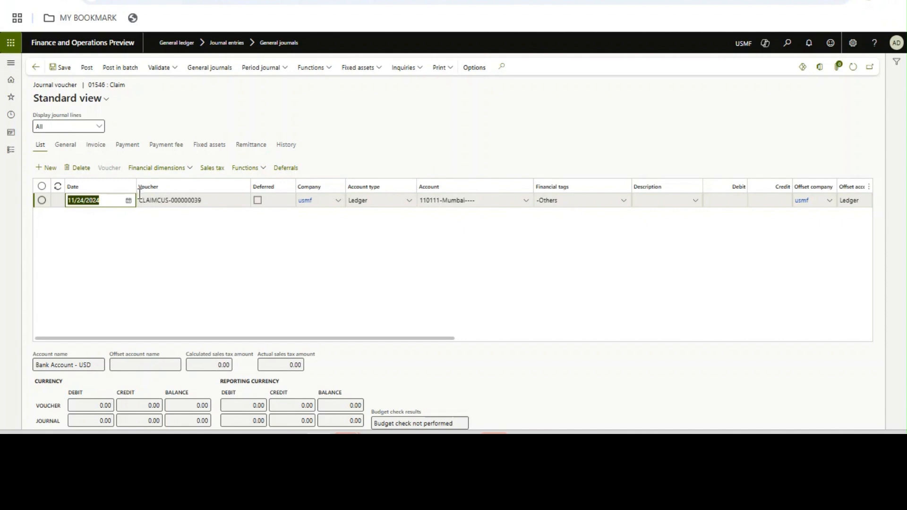
- Delete the existing line and add a new ledger line defaulting to Others-Others tags
left_click(80, 168)
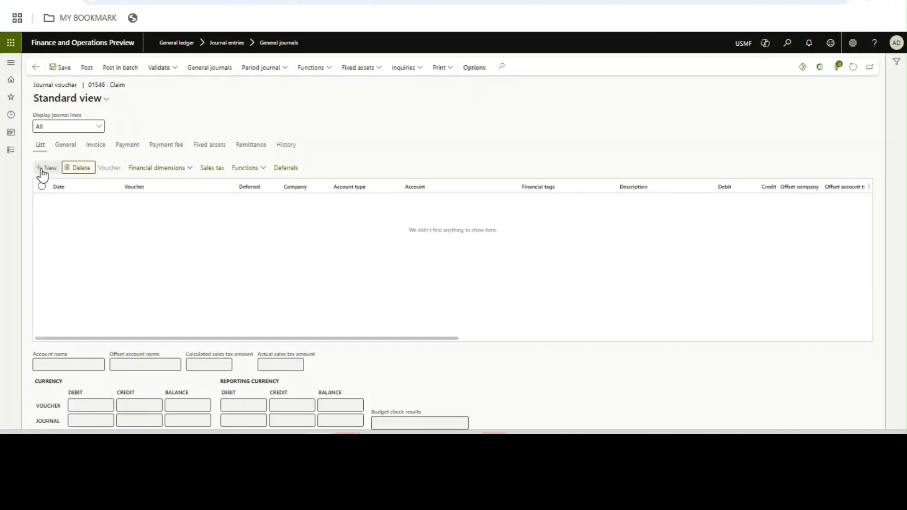
left_click(41, 169)
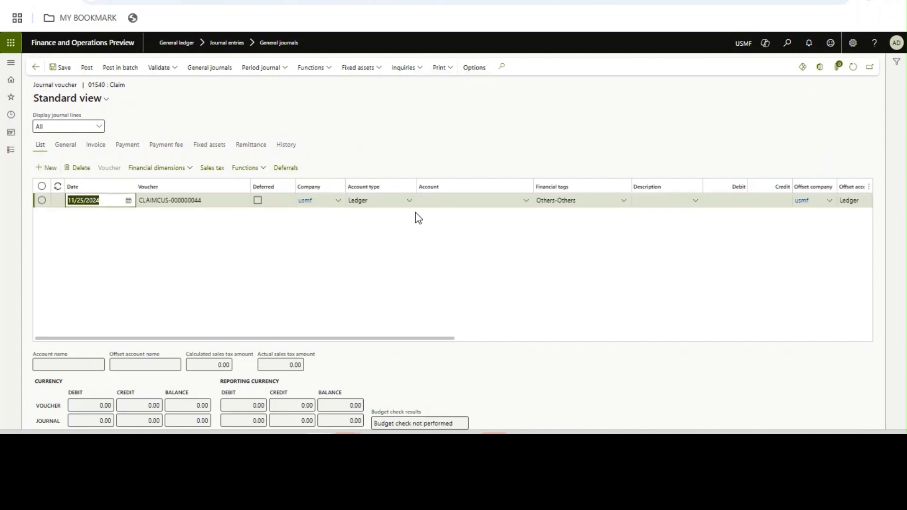
left_click(577, 201)
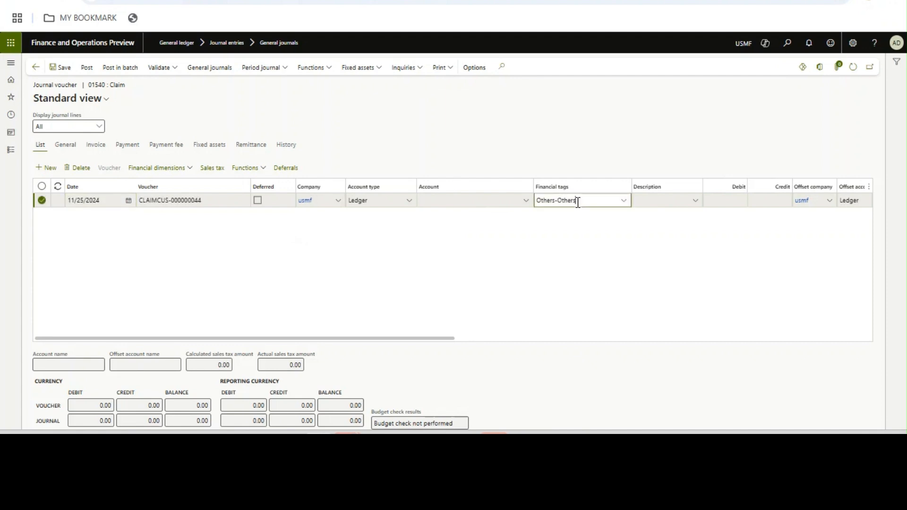
- Set the line account to main account 110112 with division Mumbai, checking the Region tag reads West
left_click(624, 201)
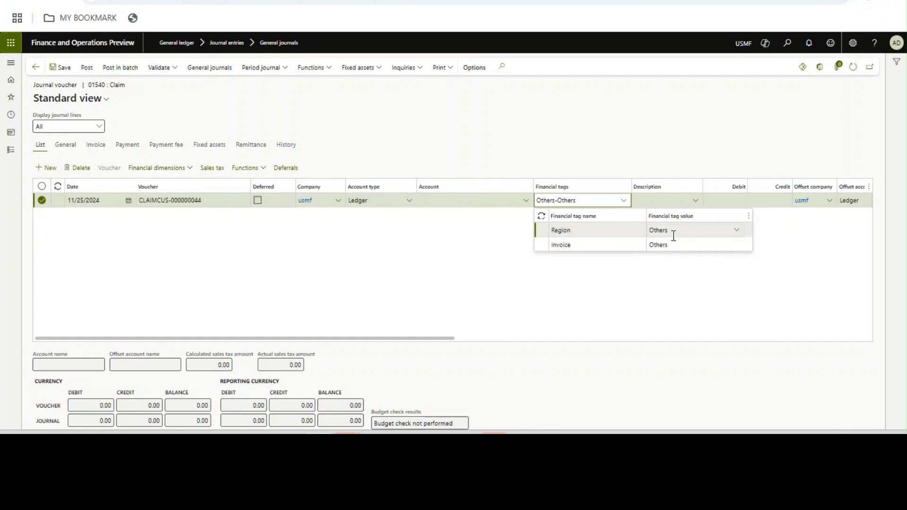
left_click(534, 154)
left_click(494, 202)
left_click(526, 201)
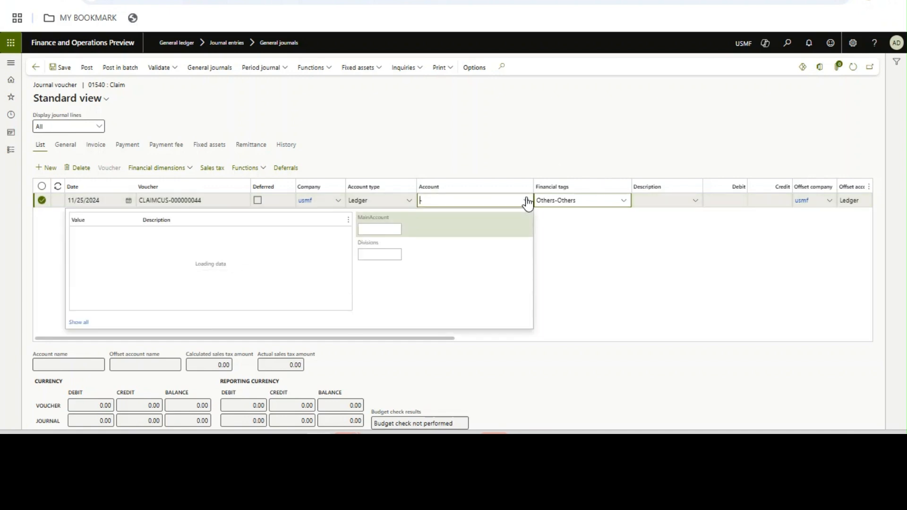
left_click(231, 263)
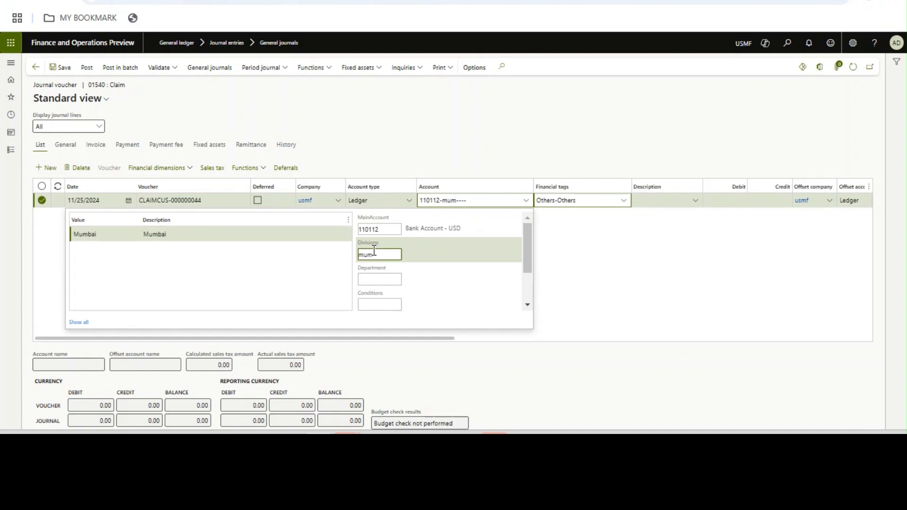
left_click(222, 232)
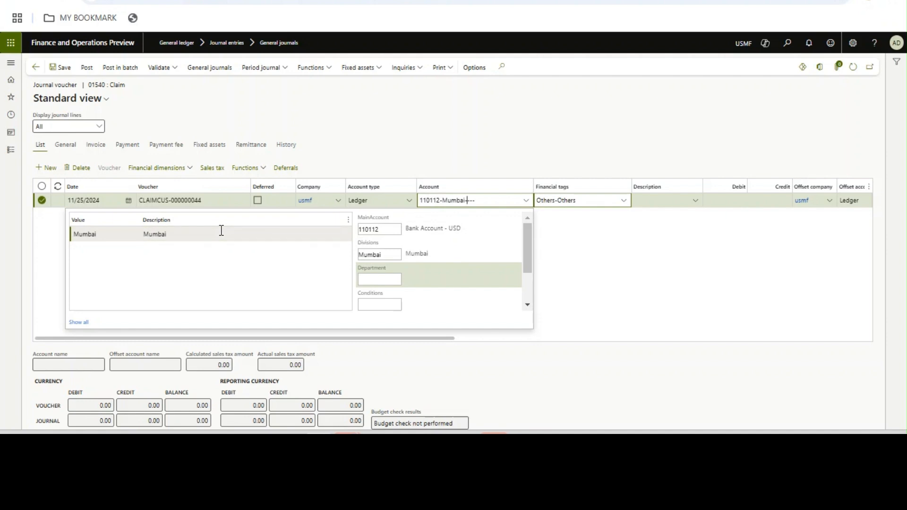
left_click(526, 172)
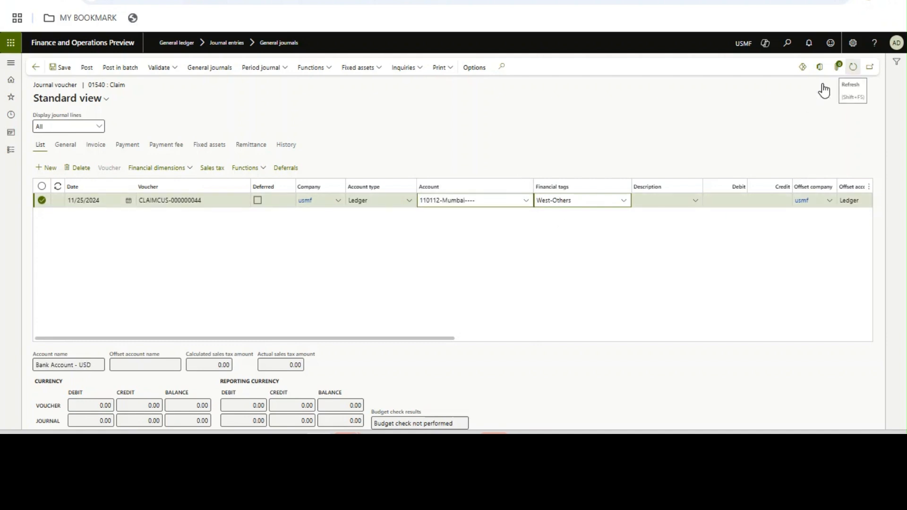
left_click(623, 203)
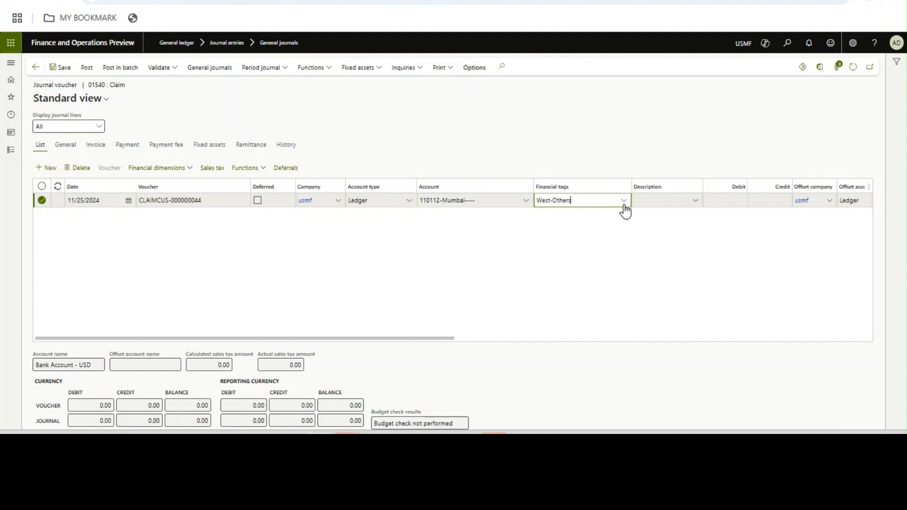
- Change the account's division segment from Mumbai to Delhi
left_click(549, 110)
left_click(526, 200)
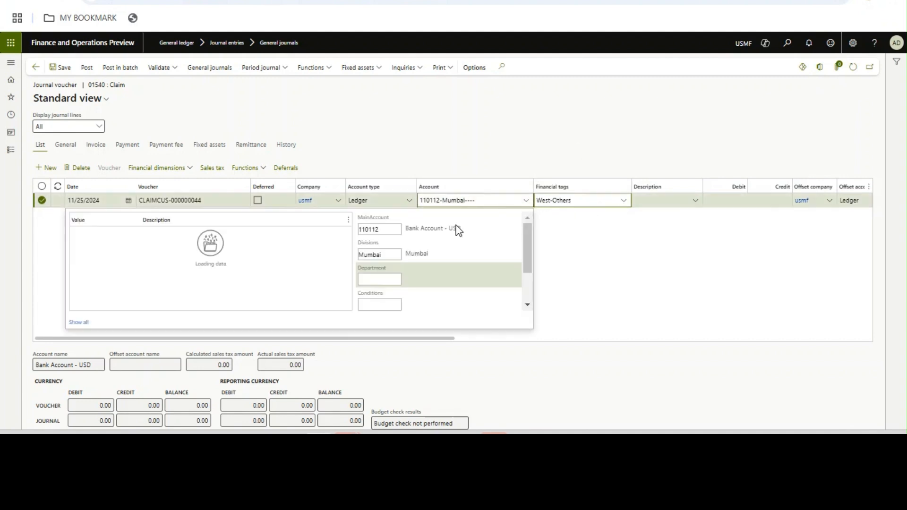
left_click(385, 254)
key("BackSpace")
key("BackSpace")
key("BackSpace")
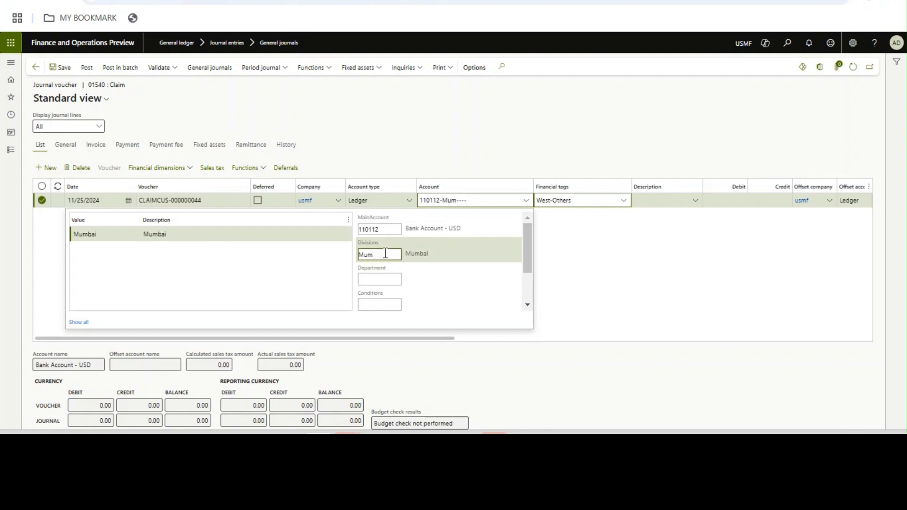
key("Tab")
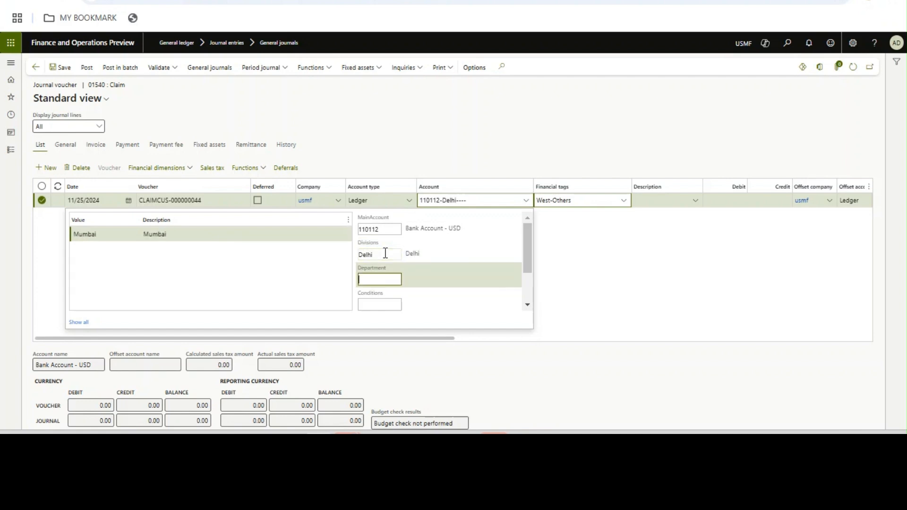
left_click(660, 102)
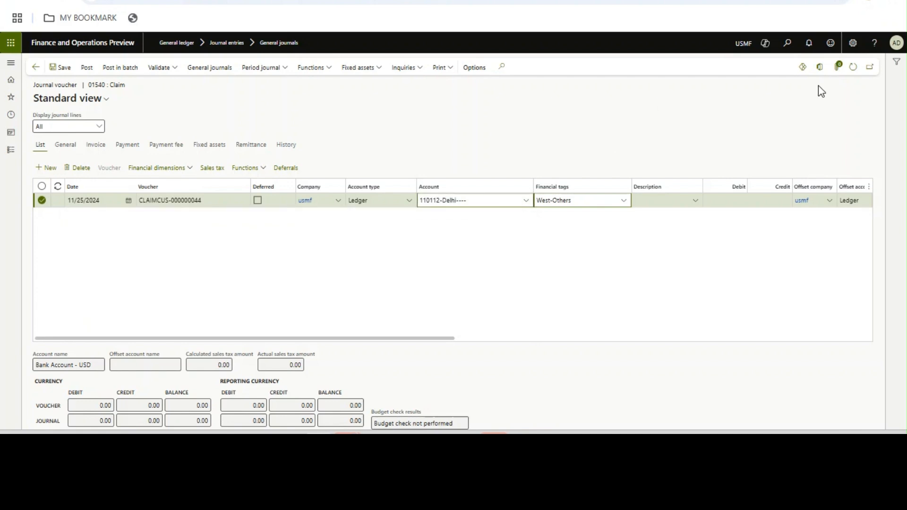
- Refresh to recalculate tags for Delhi (North), then change the division to Noida
left_click(853, 67)
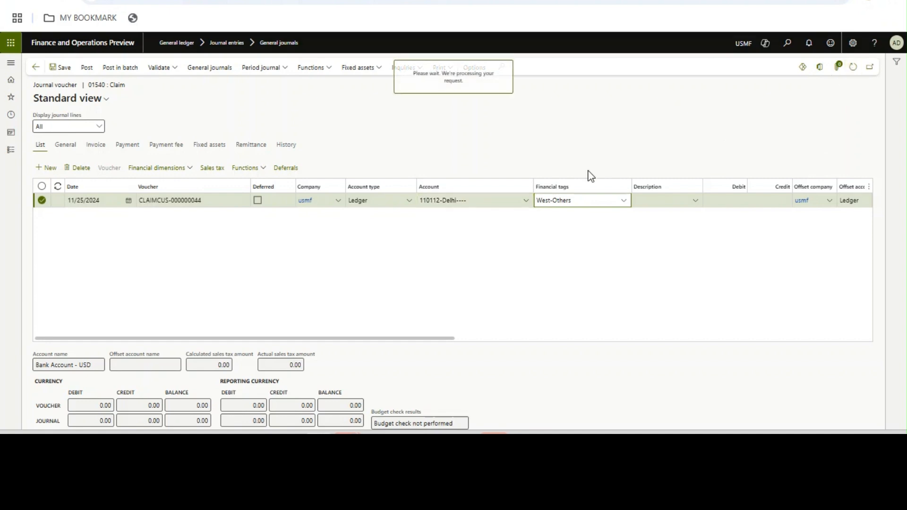
left_click(525, 201)
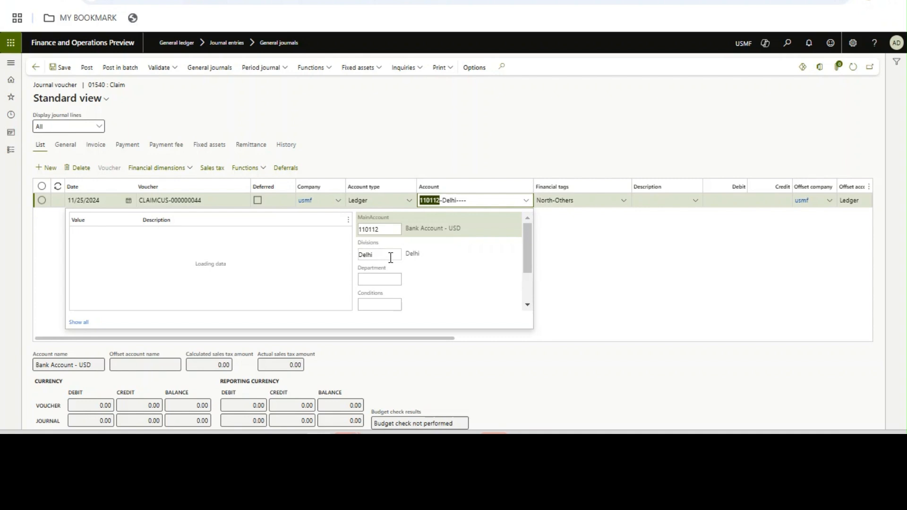
left_click(391, 258)
key("BackSpace")
type("noida")
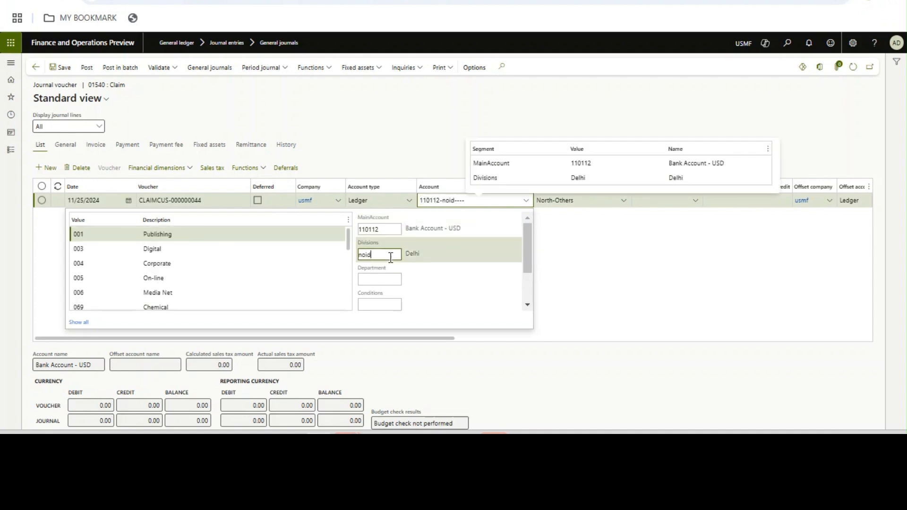
key("Tab")
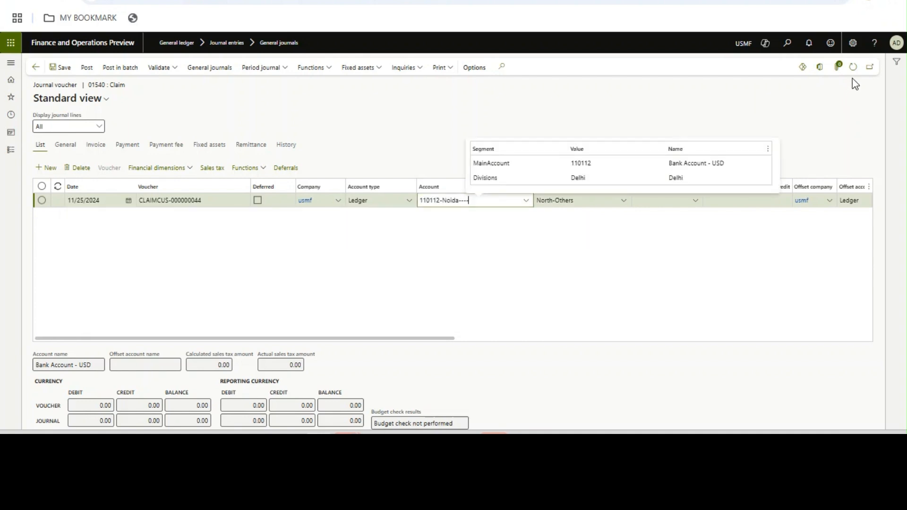
- Refresh to see Noida's North tag, then change the division to Pune
left_click(852, 66)
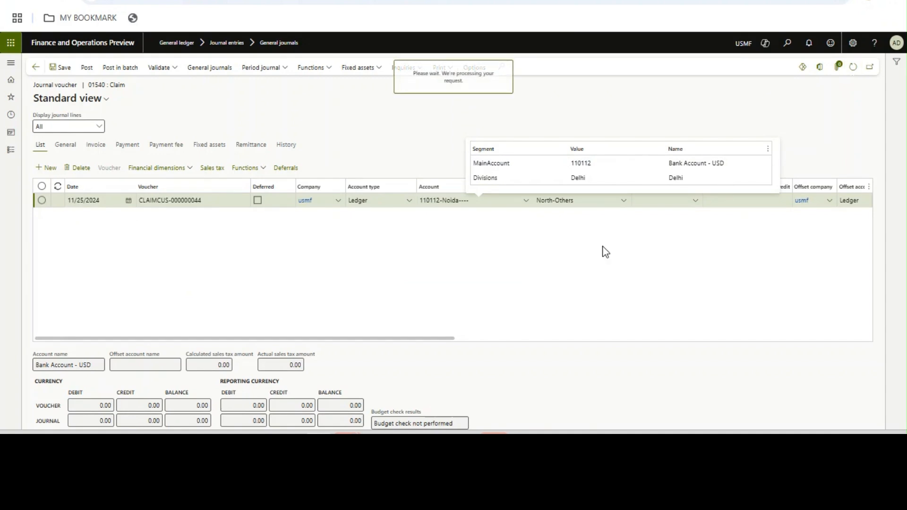
left_click(527, 204)
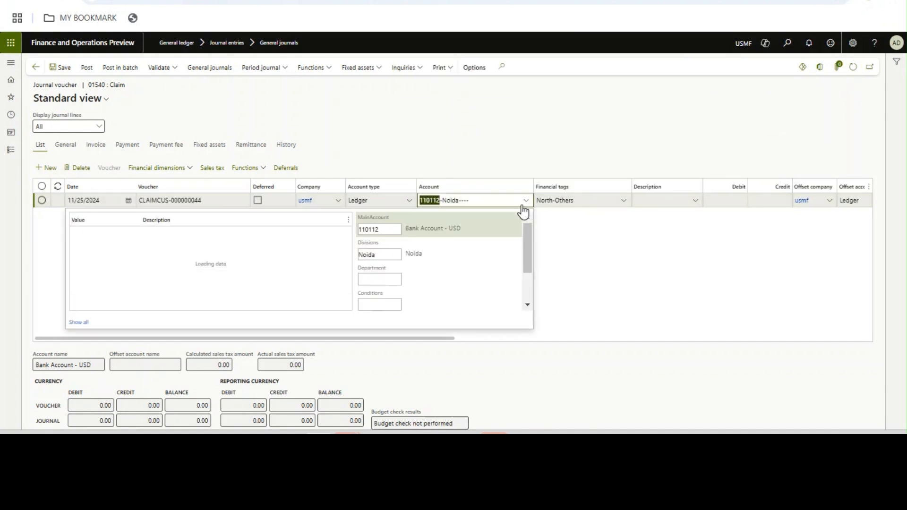
left_click(399, 255)
type("N")
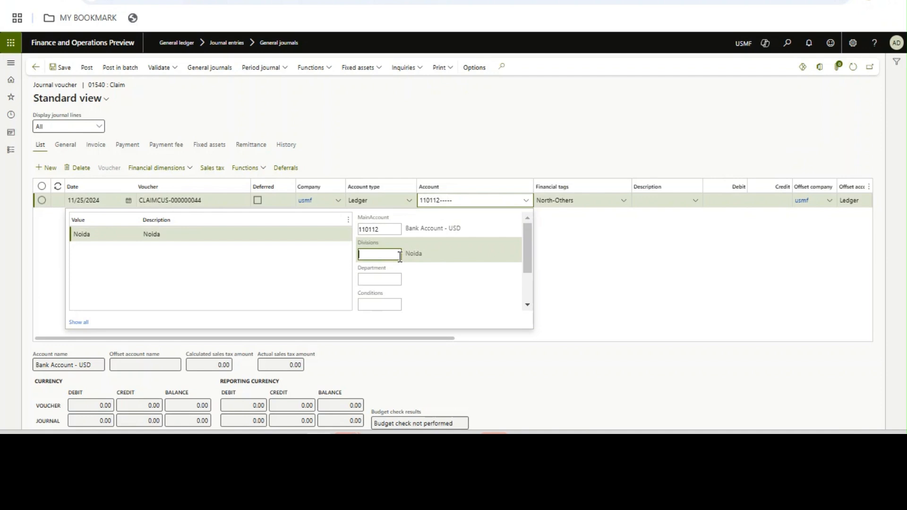
type("Pune")
key("Tab")
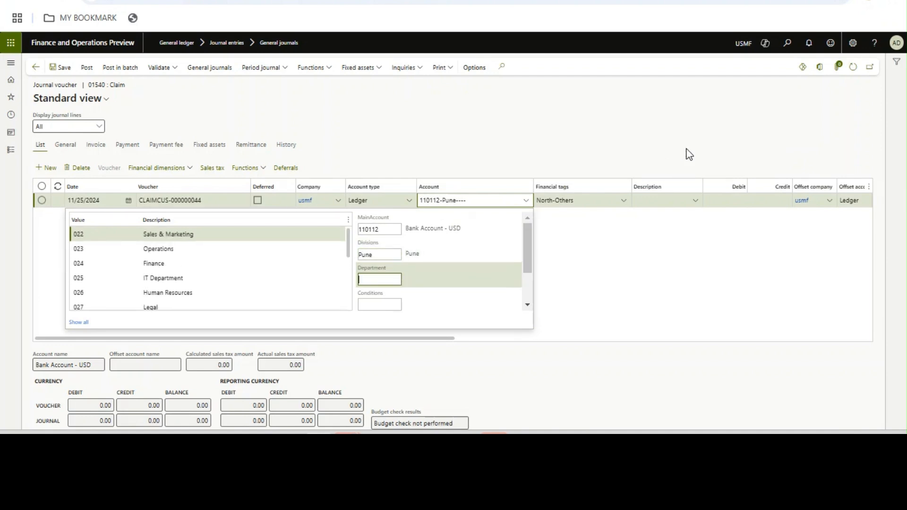
left_click(686, 148)
- Refresh to see Pune's West tag, then change the division to 005 On-line
left_click(852, 70)
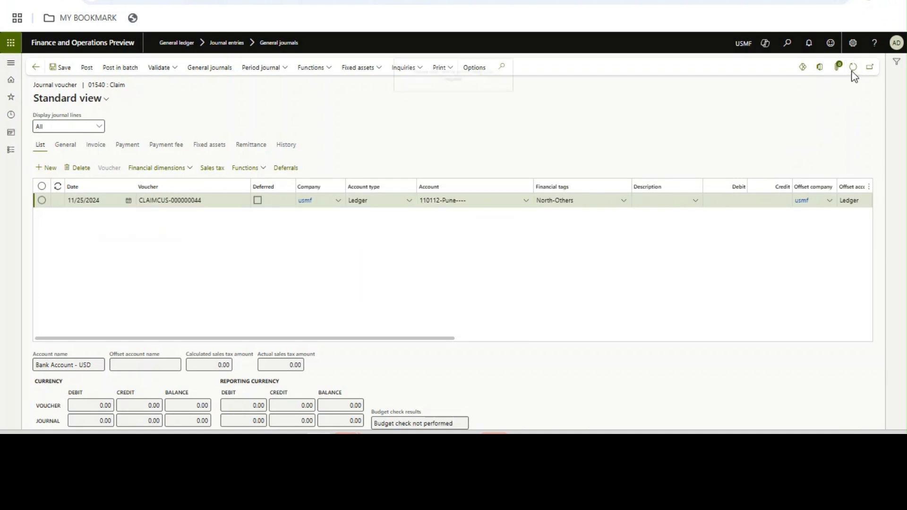
left_click(526, 203)
left_click(390, 254)
key("BackSpace")
key("BackSpace")
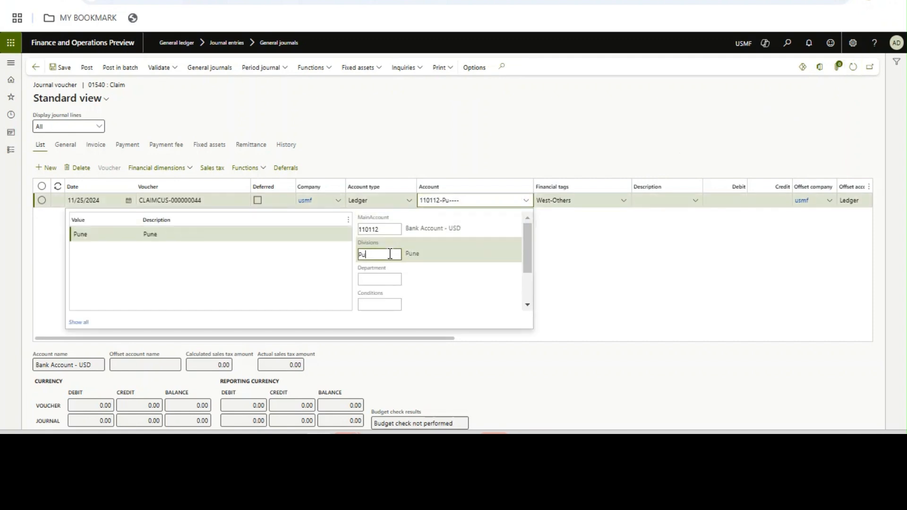
left_click(239, 279)
left_click(646, 140)
- Confirm division 005 resets tags to Others-Others, then show the PowerPoint use-case slide
left_click(853, 66)
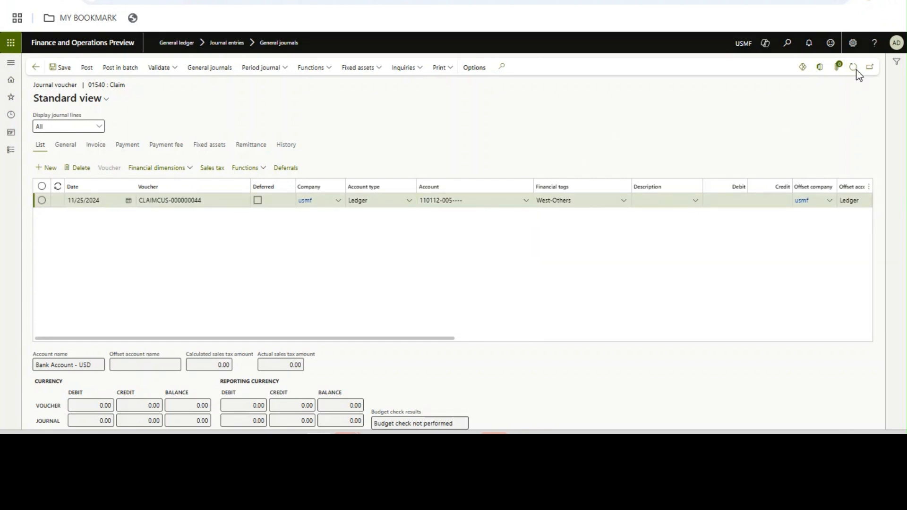
left_click(575, 206)
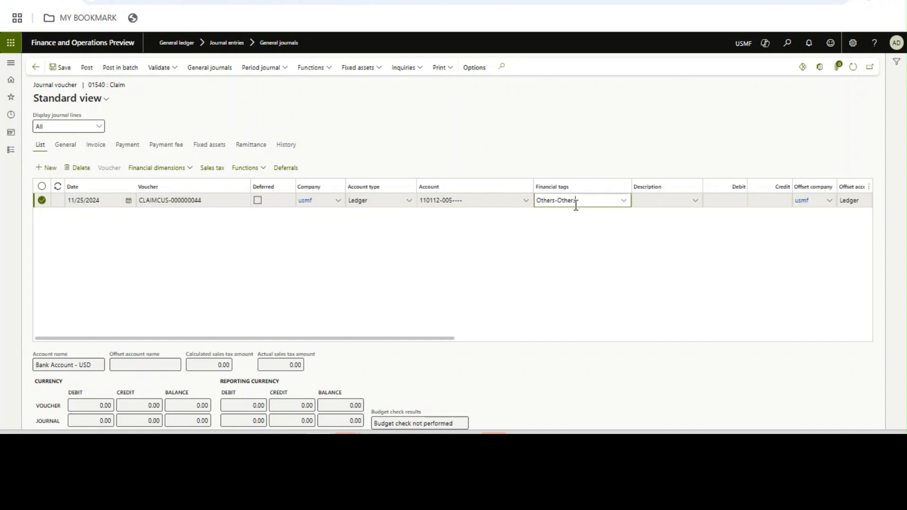
left_click(467, 201)
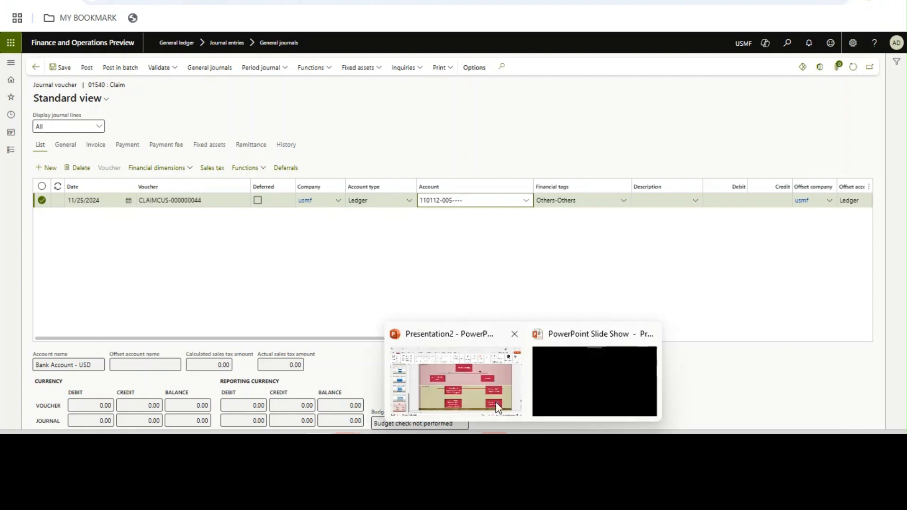
left_click(497, 404)
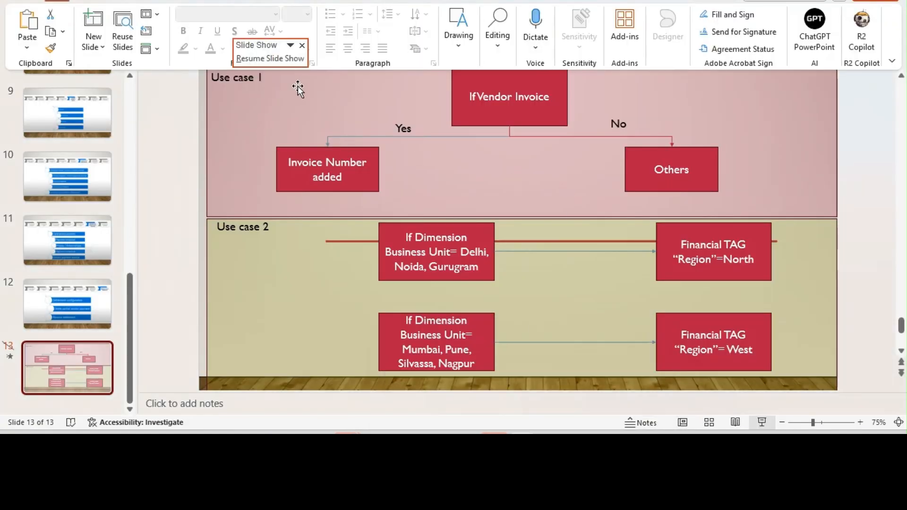